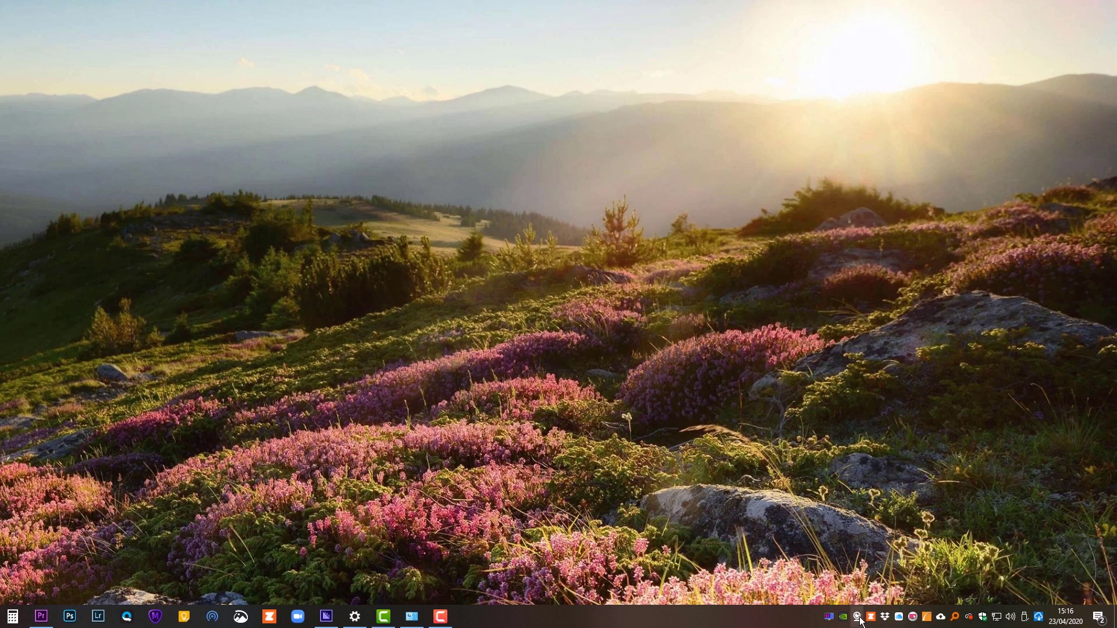
Check in Skype's Audio & Video settings that the camera is e2eSoft iVCam #2
click(859, 618)
click(301, 152)
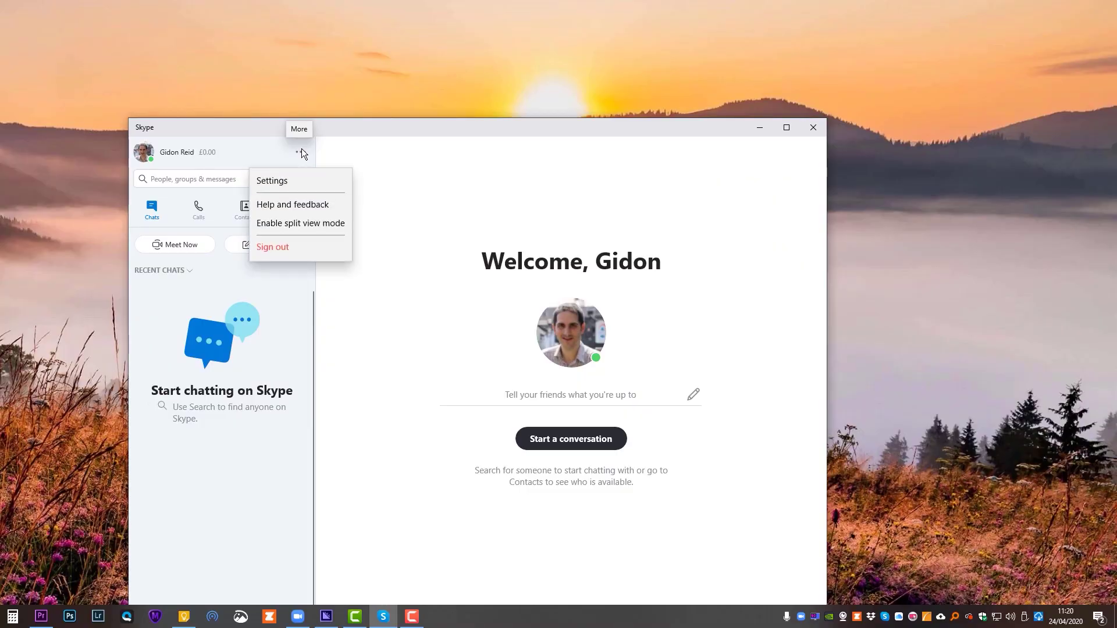
click(286, 180)
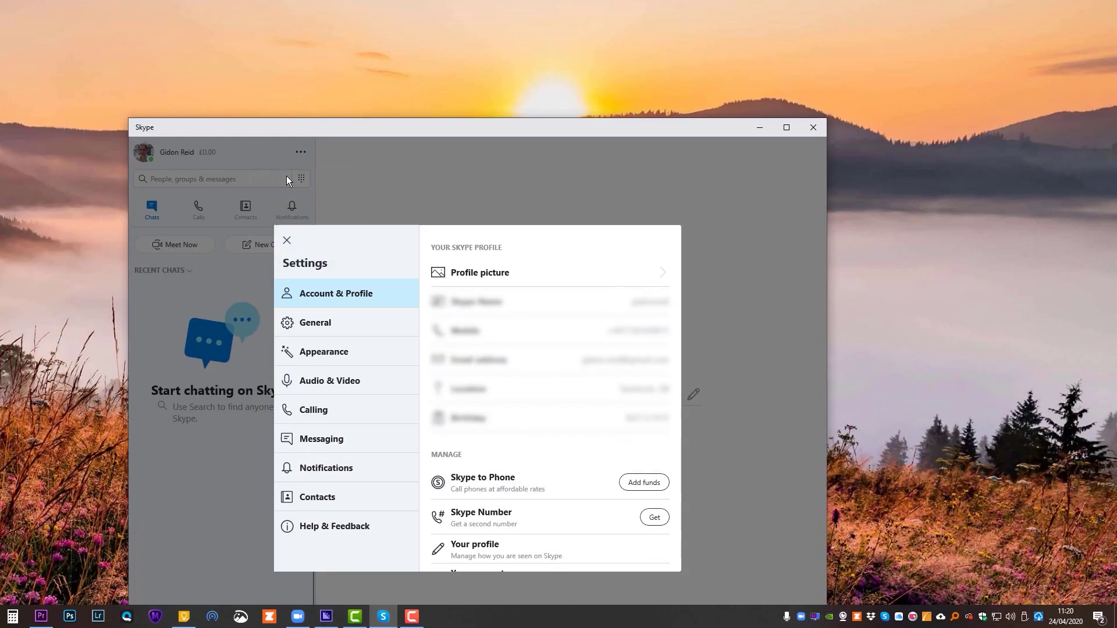
click(324, 377)
click(665, 260)
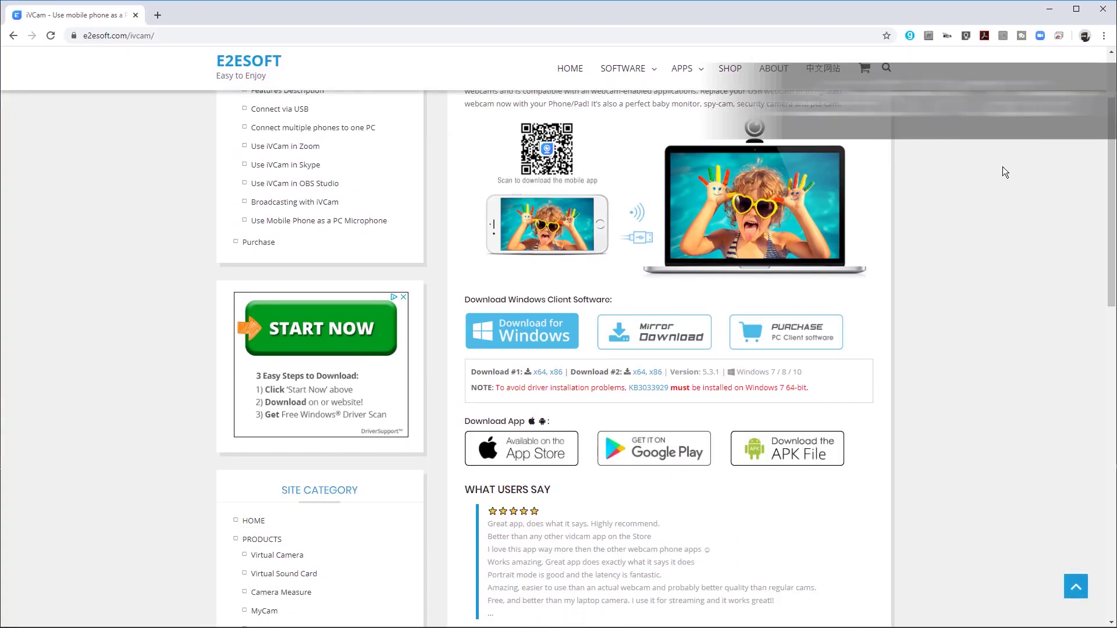
scroll(1003, 167, down, 2)
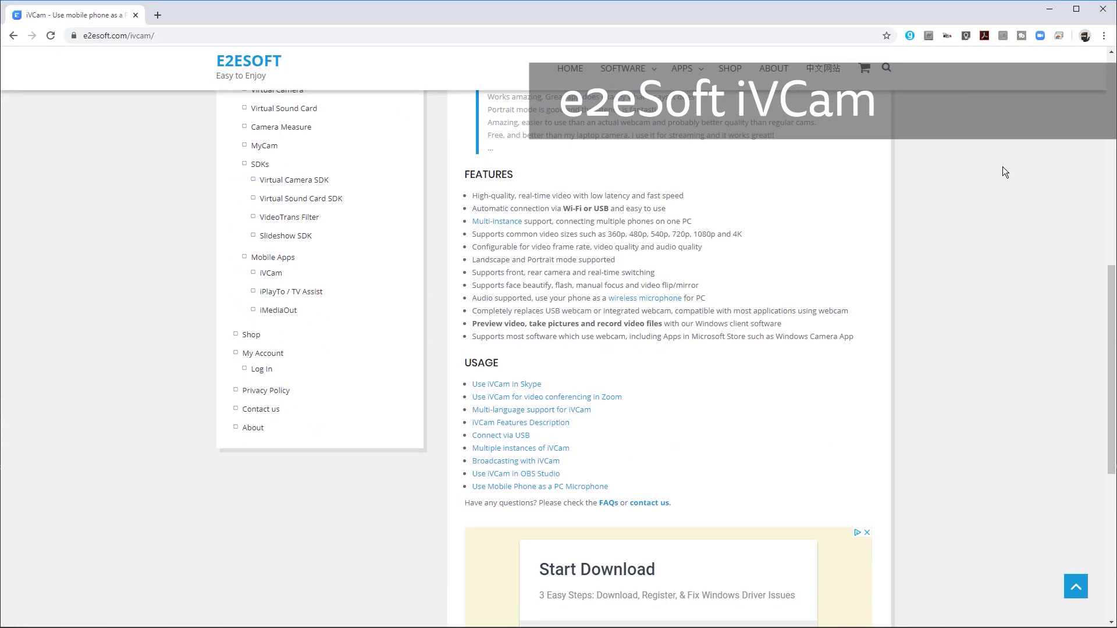
Browse the e2esoft.com iVCam pages, then start downloading iVCam Webcam on the iPhone
scroll(1003, 166, up, 11)
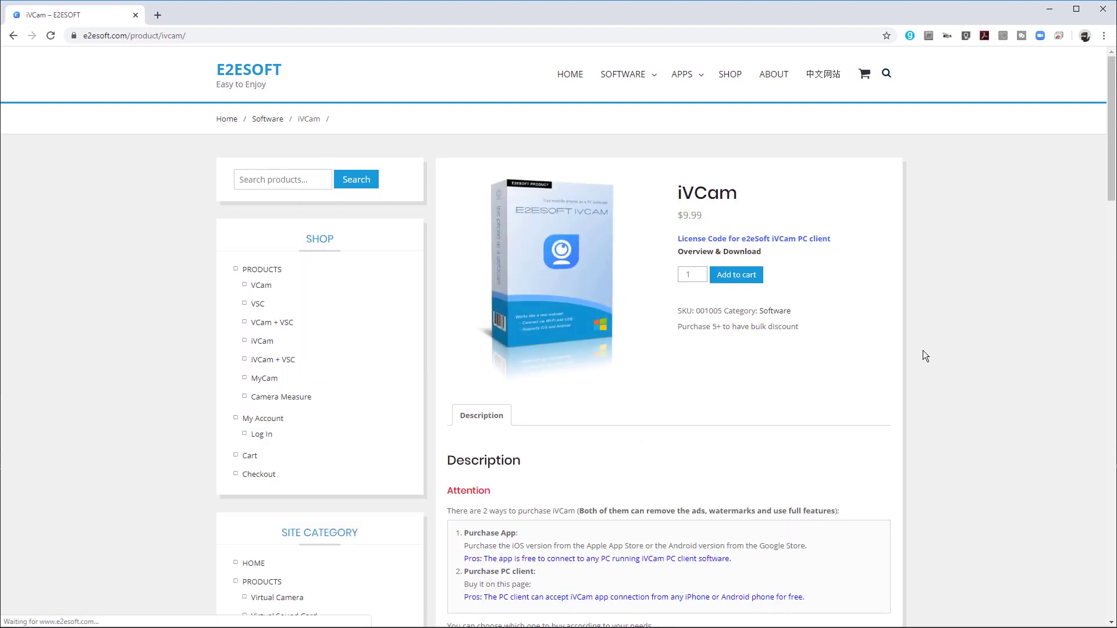
scroll(923, 351, down, 8)
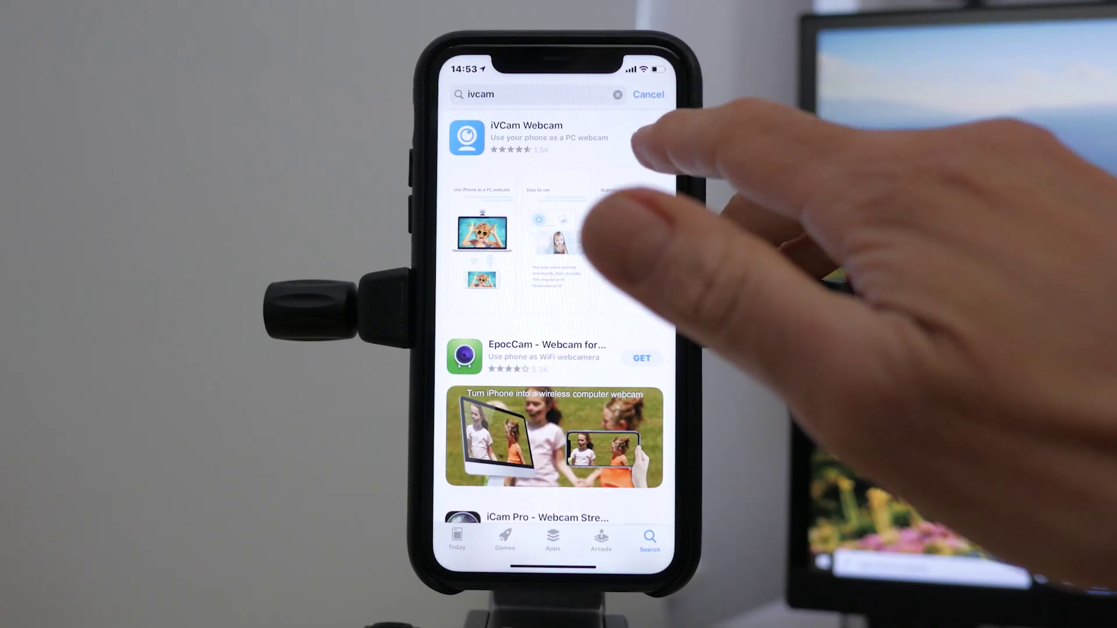
click(647, 138)
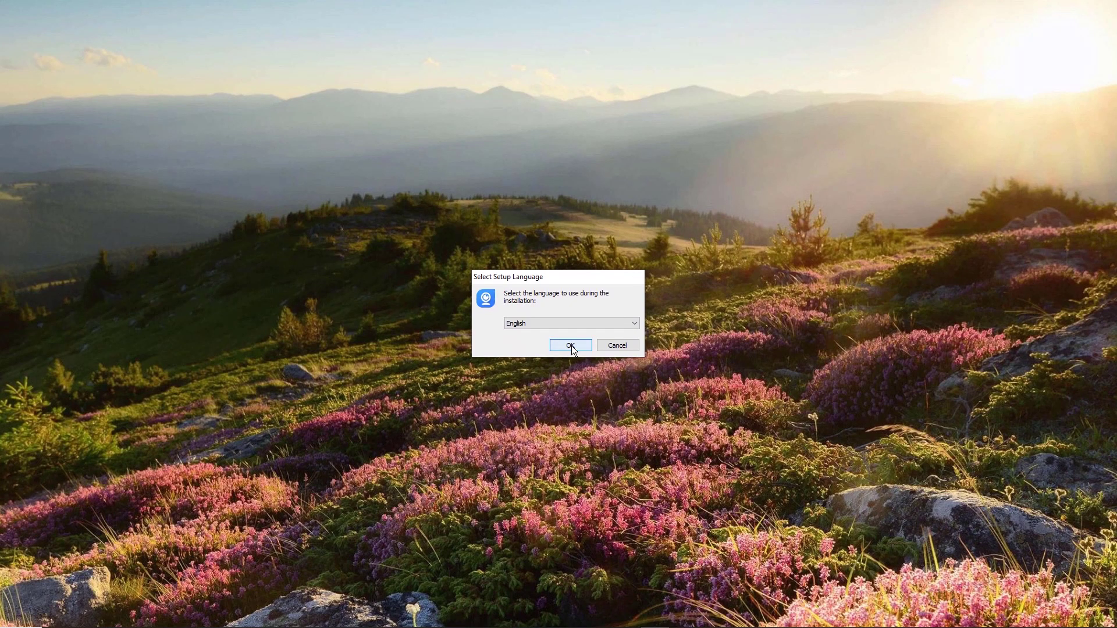
Install iVCam 5.3 with default folders, desktop shortcut and startup launch, then run it
click(571, 345)
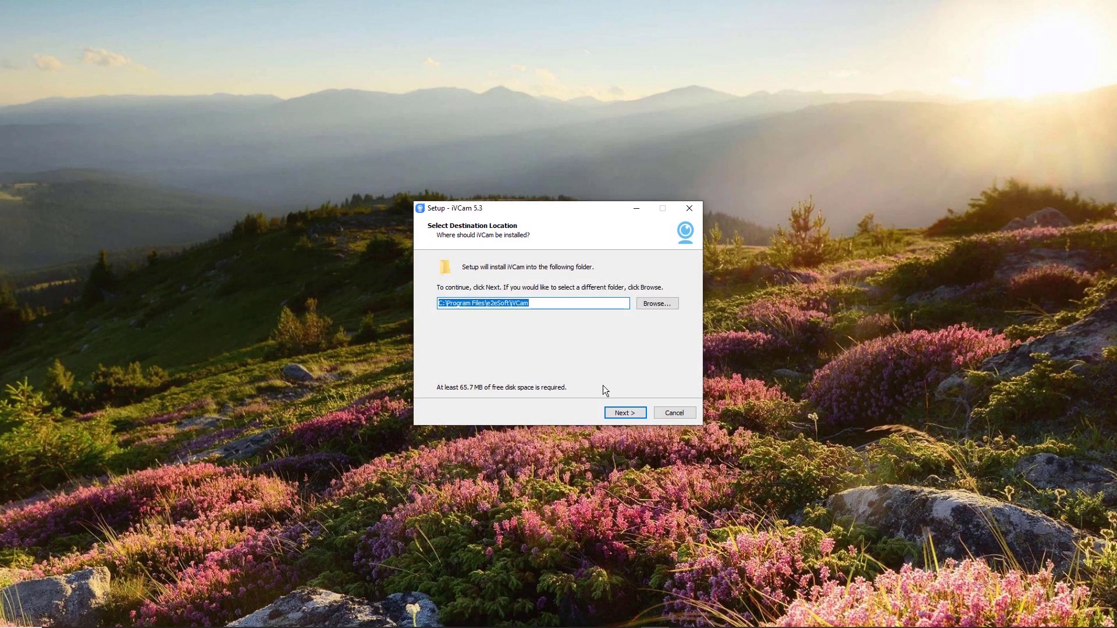
click(625, 414)
click(626, 416)
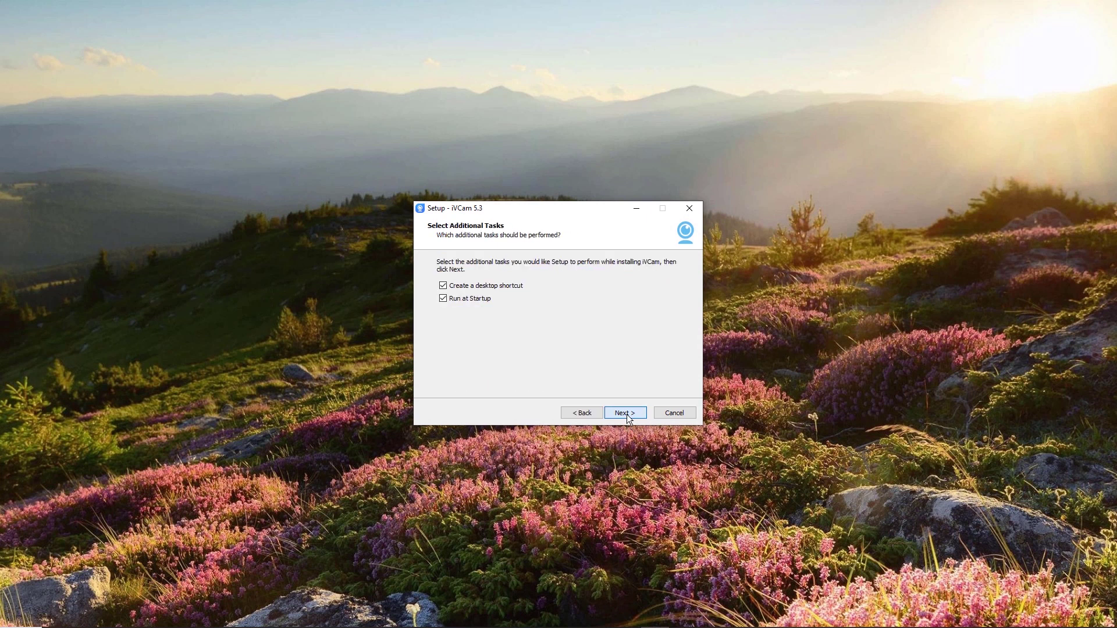
click(627, 416)
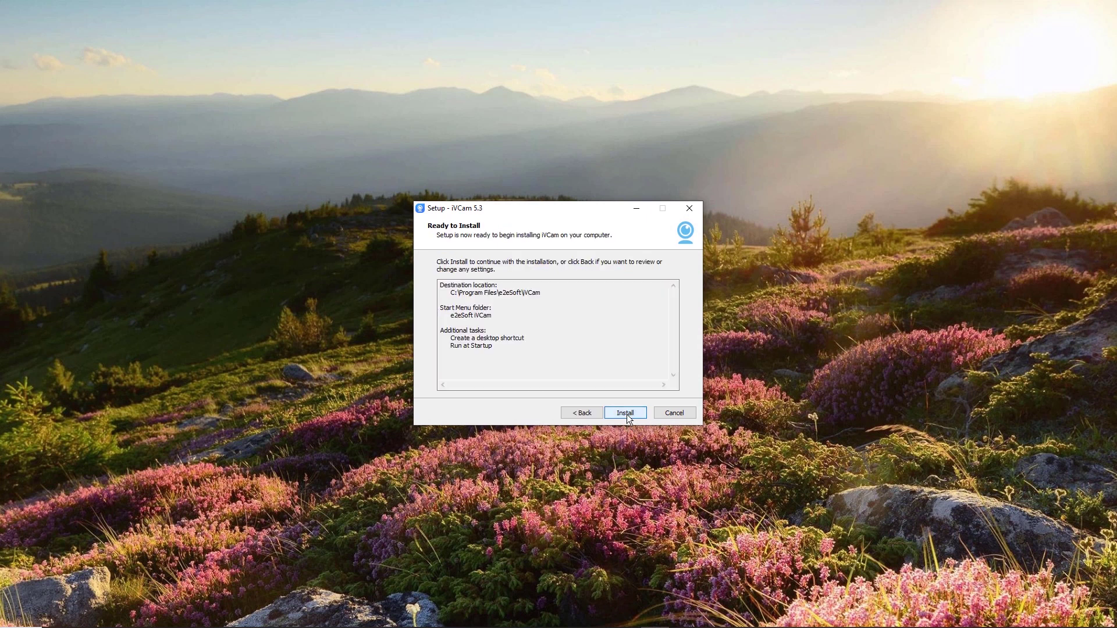
click(625, 413)
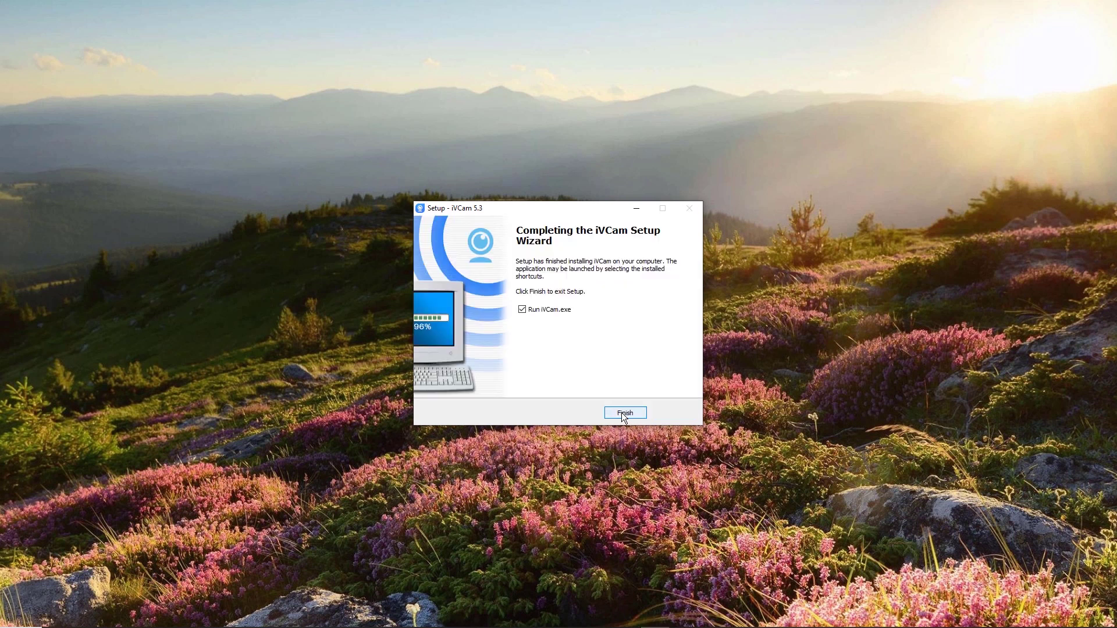
click(624, 413)
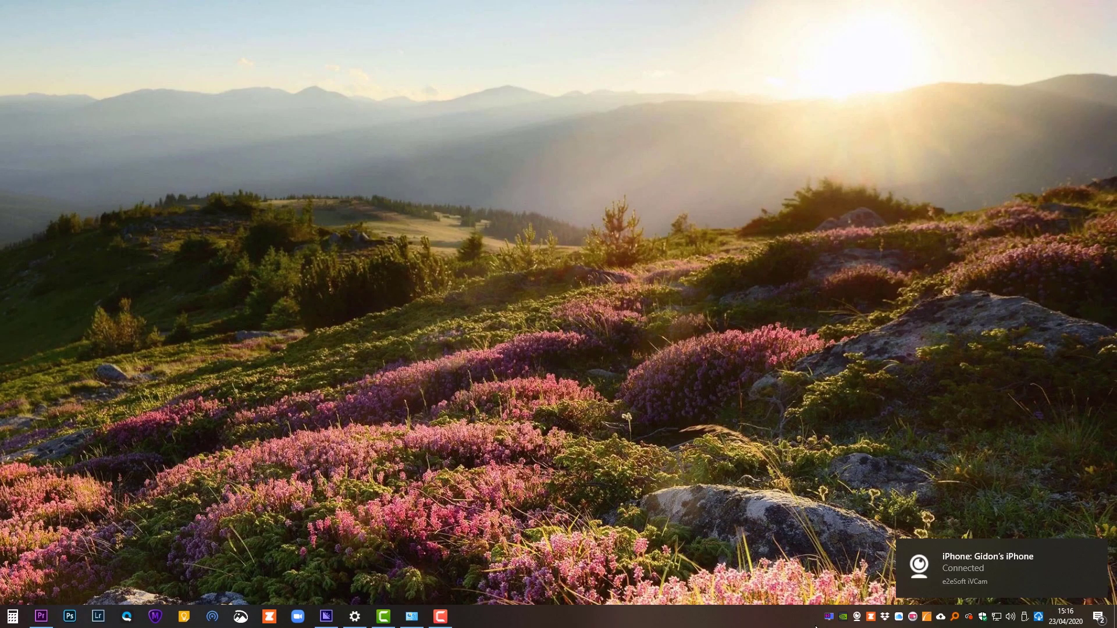
click(860, 619)
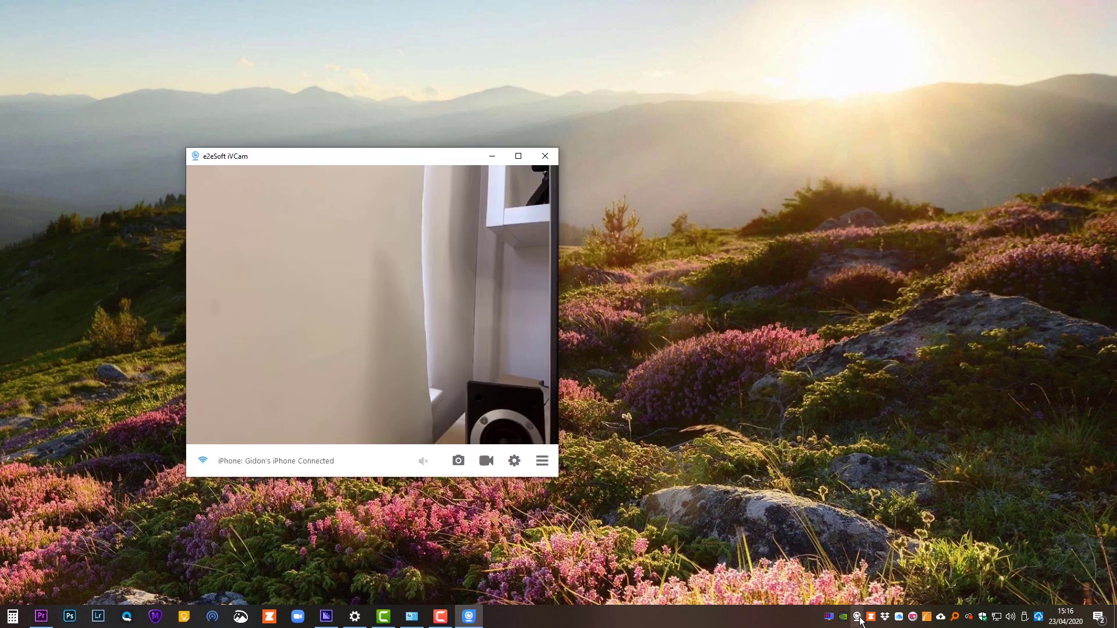
click(300, 150)
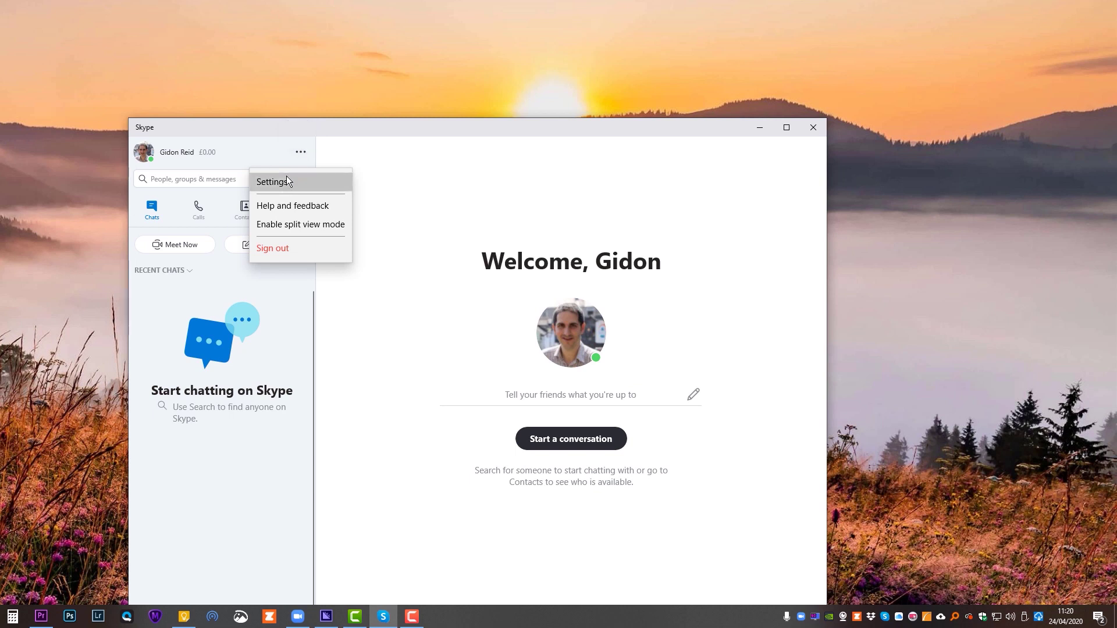
Choose e2eSoft iVCam #2 as the camera in Skype's Audio & Video settings
click(286, 177)
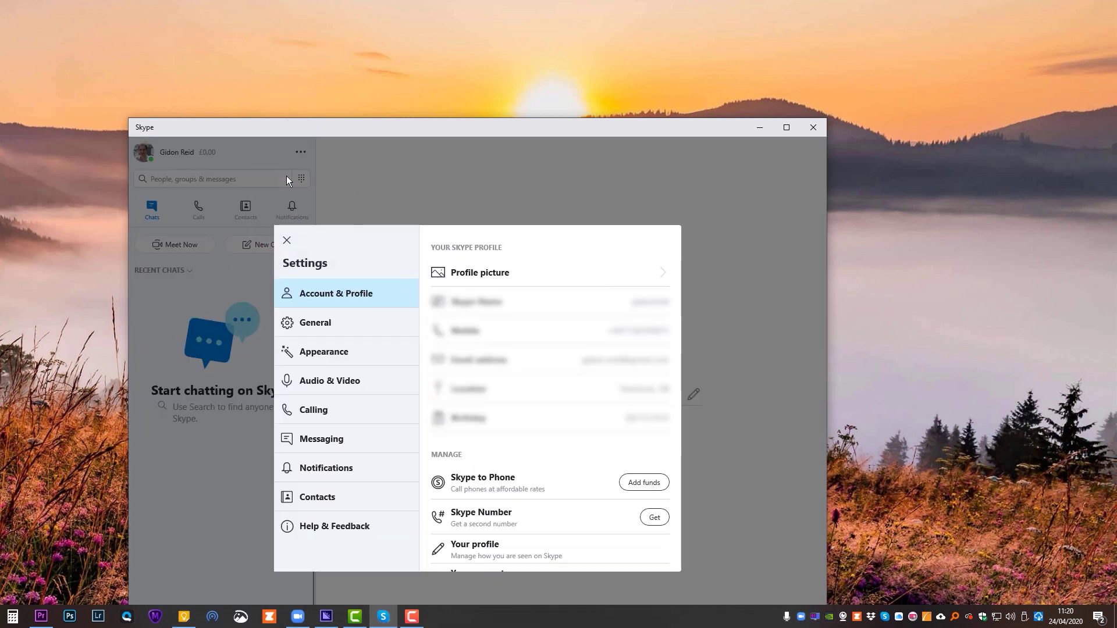
click(323, 377)
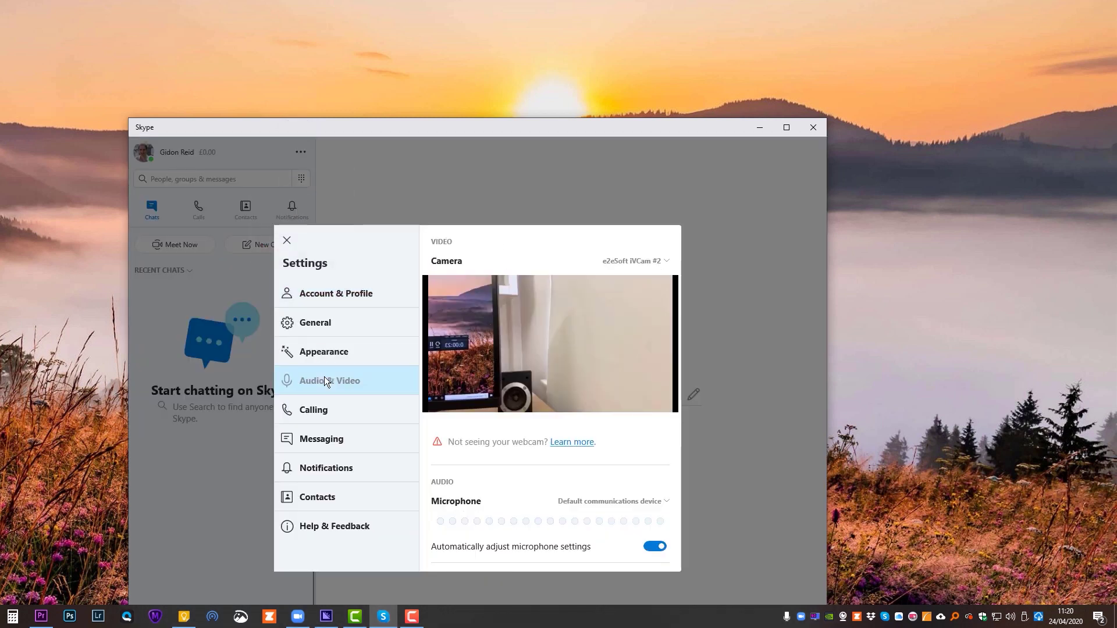
click(665, 259)
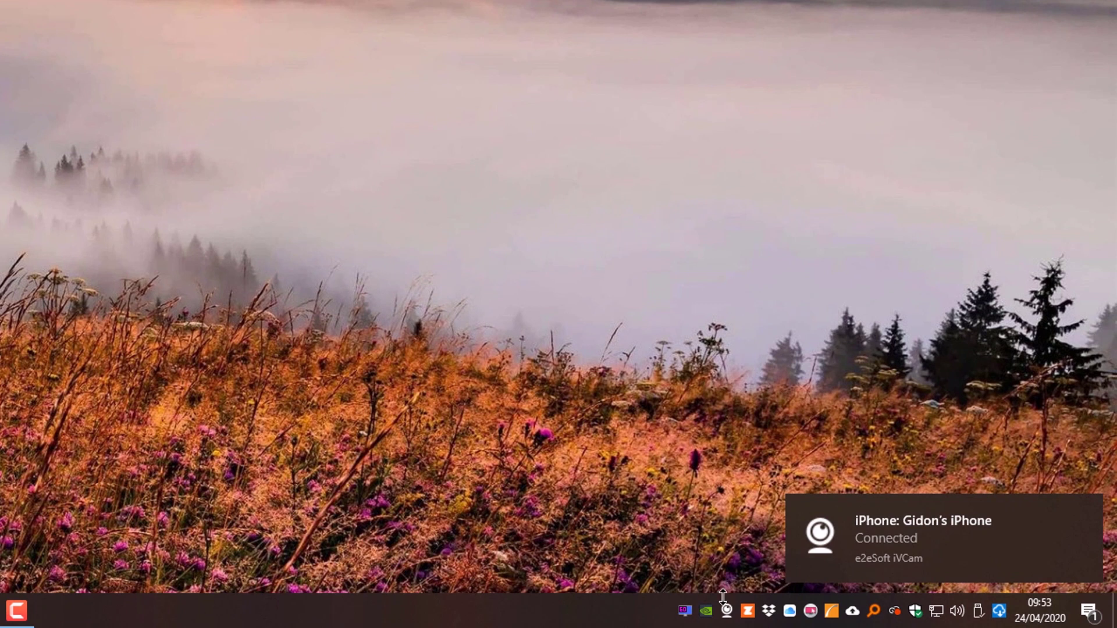
Center the iVCam live feed window and turn on Hardware Decoding
click(857, 616)
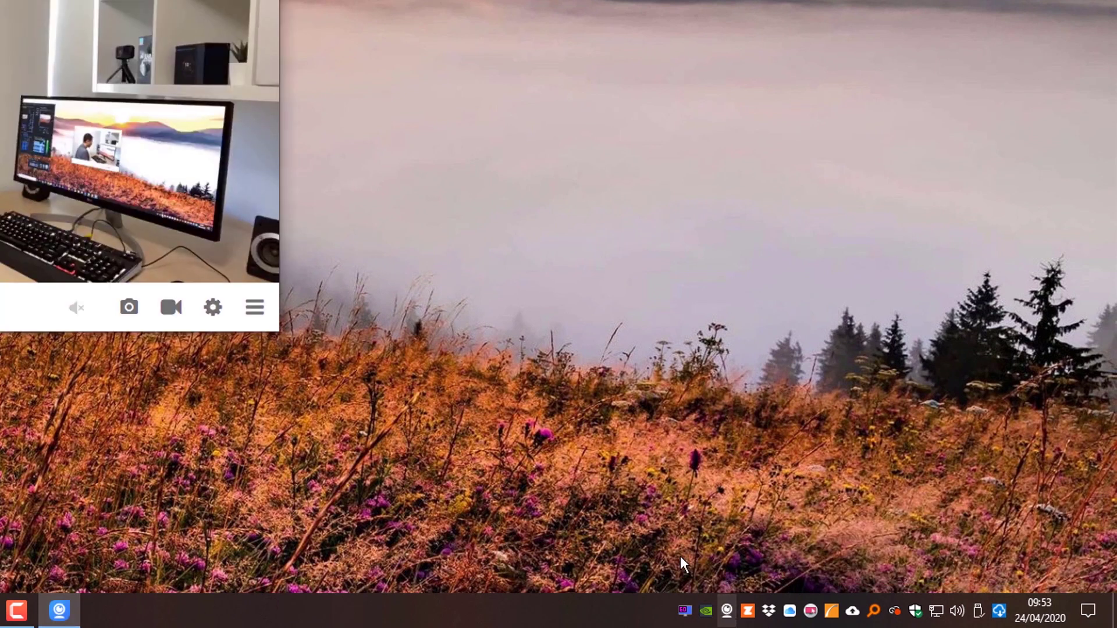
drag(103, 4, 564, 159)
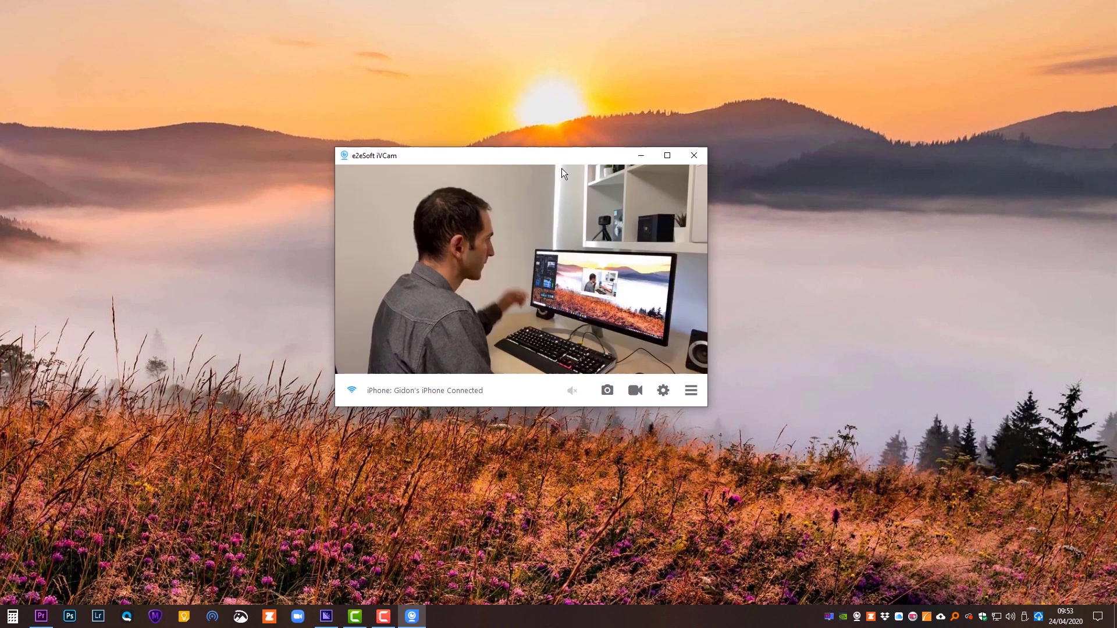
click(691, 391)
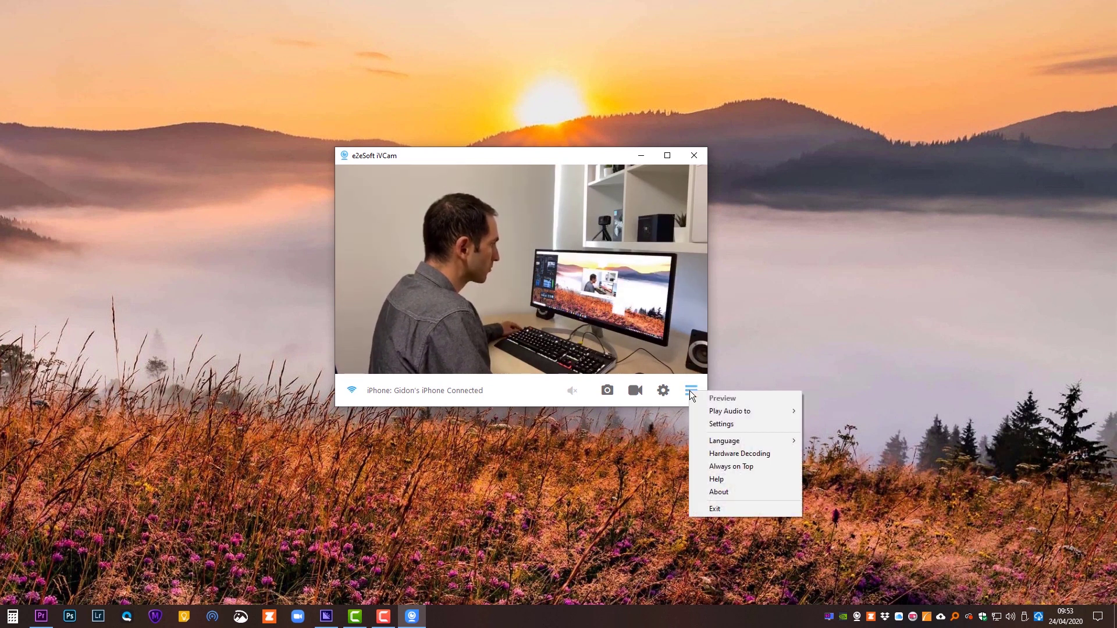
click(741, 451)
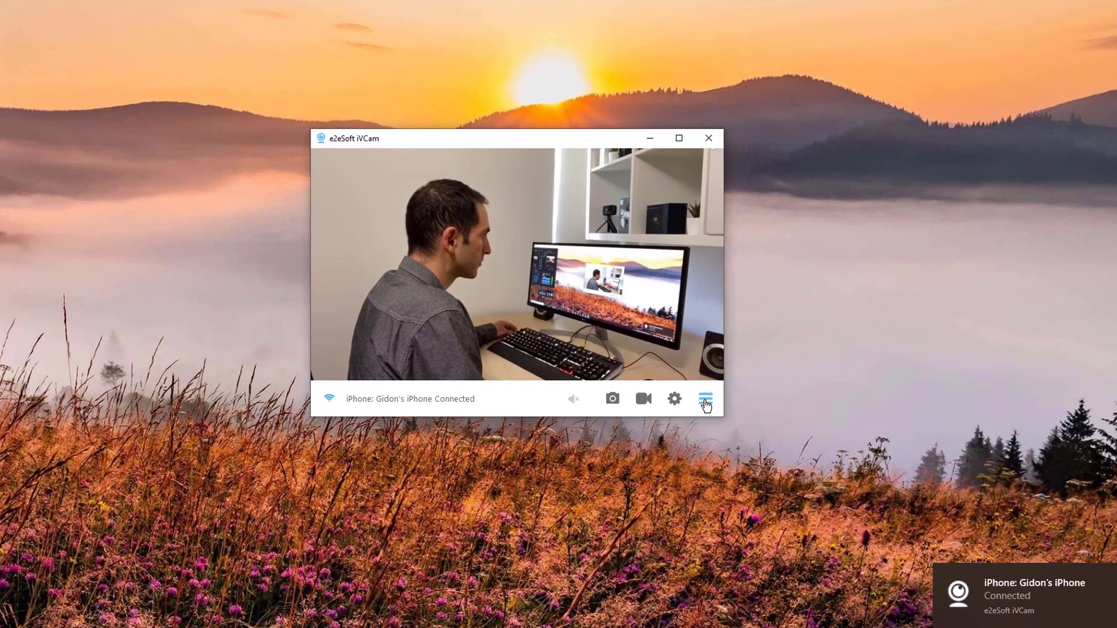
click(690, 392)
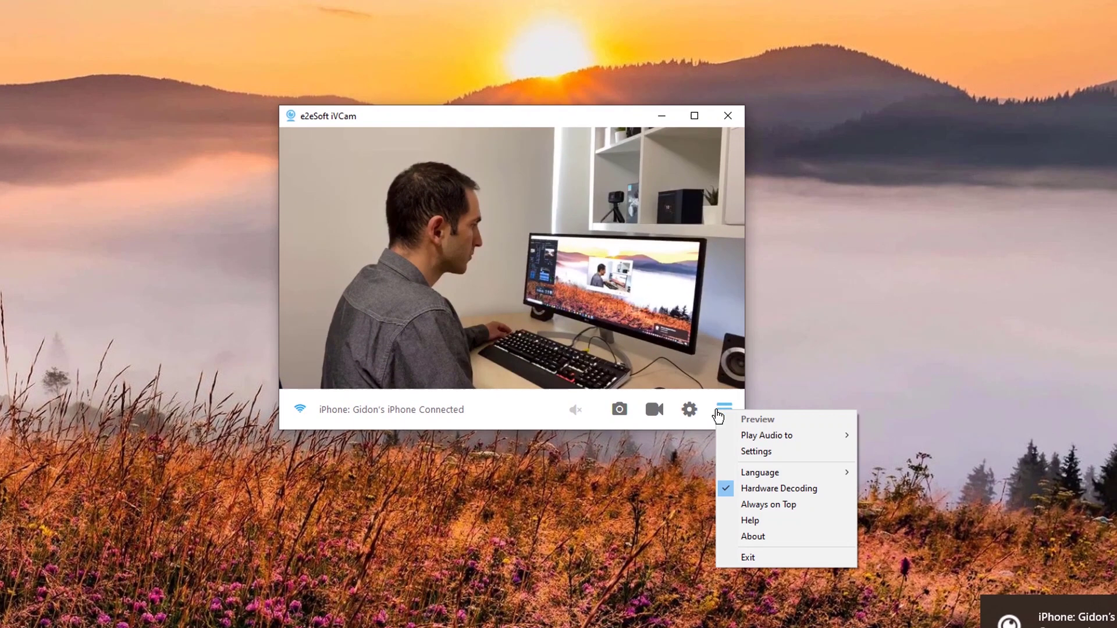
Set iVCam video to 1920 x 1080, 60 FPS, Medium quality, with audio enabled
click(756, 451)
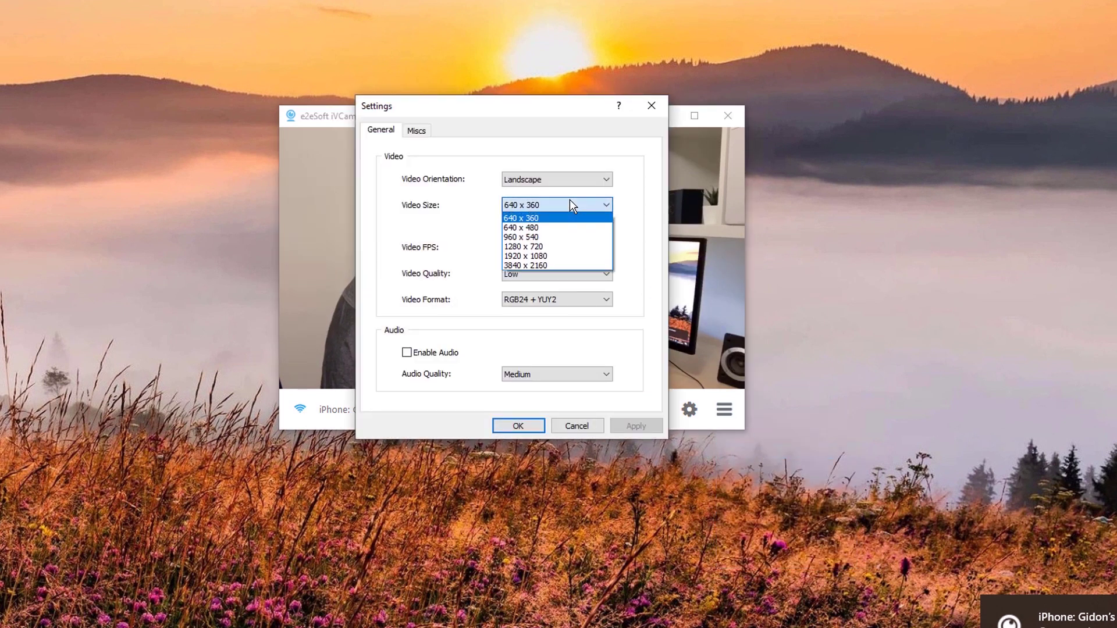
click(542, 256)
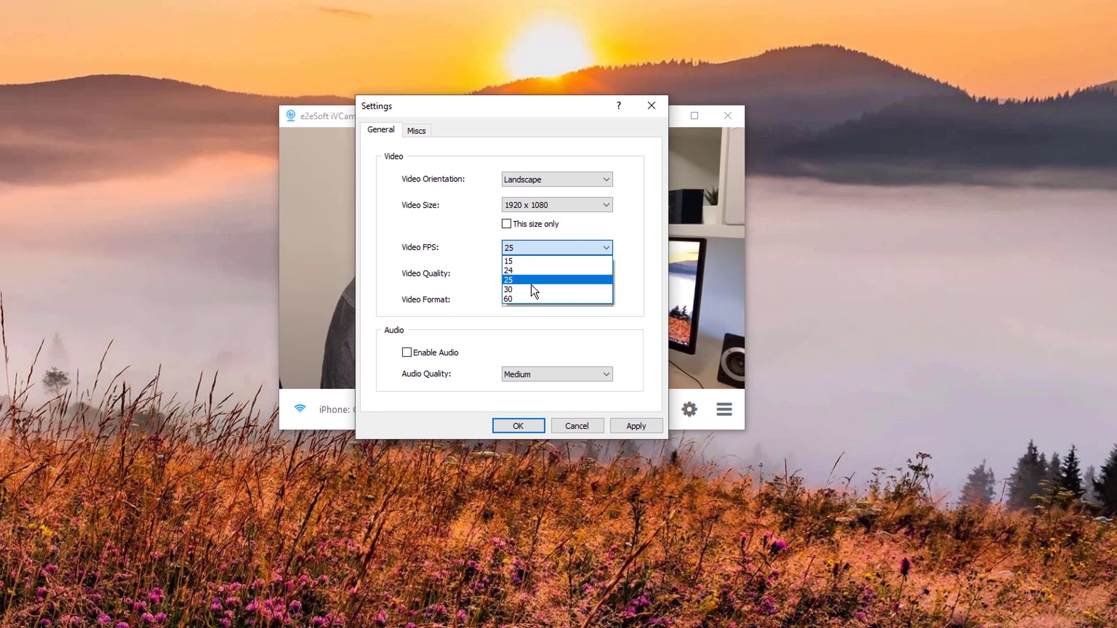
click(532, 298)
click(536, 276)
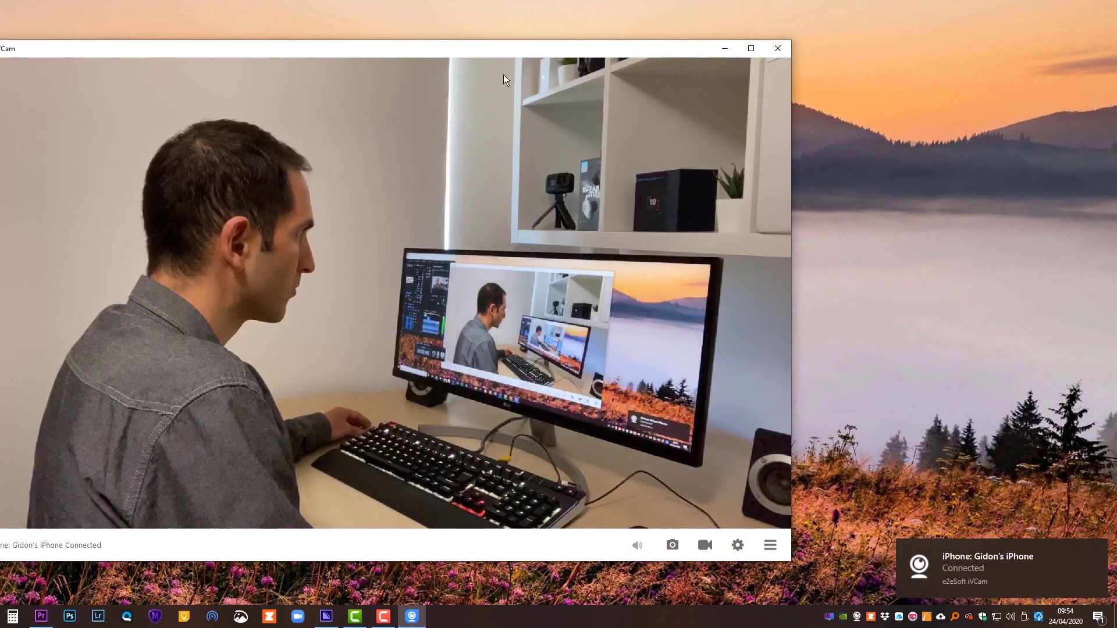
Move the enlarged iVCam live feed window toward the top-left of the screen
drag(501, 49, 665, 29)
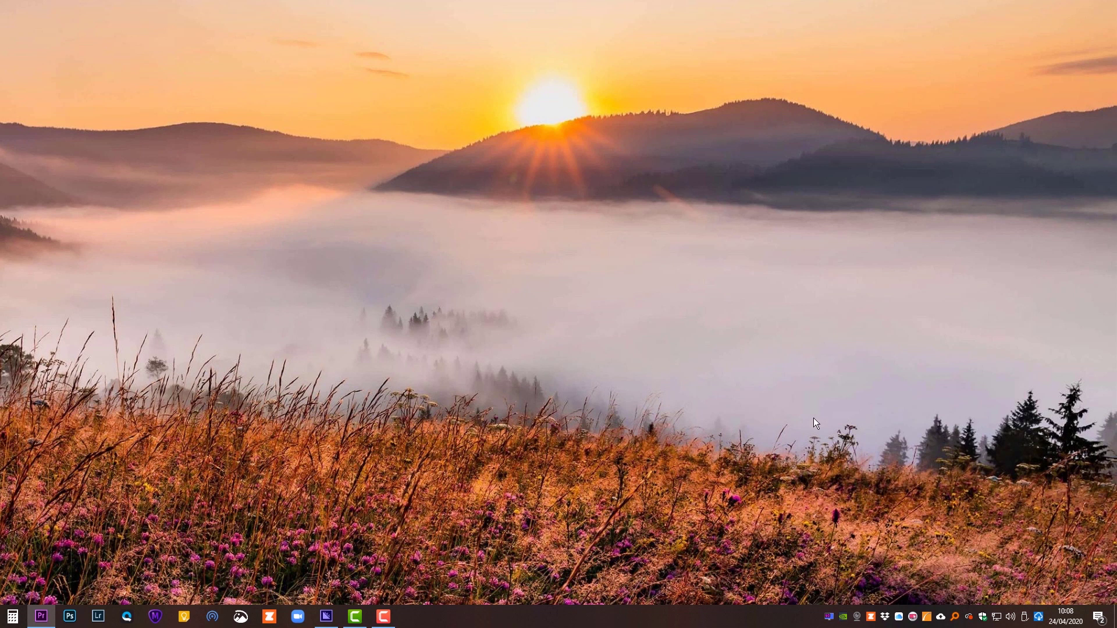
Enable the Stereo Mix recording device from the classic Sound control panel
right_click(1011, 618)
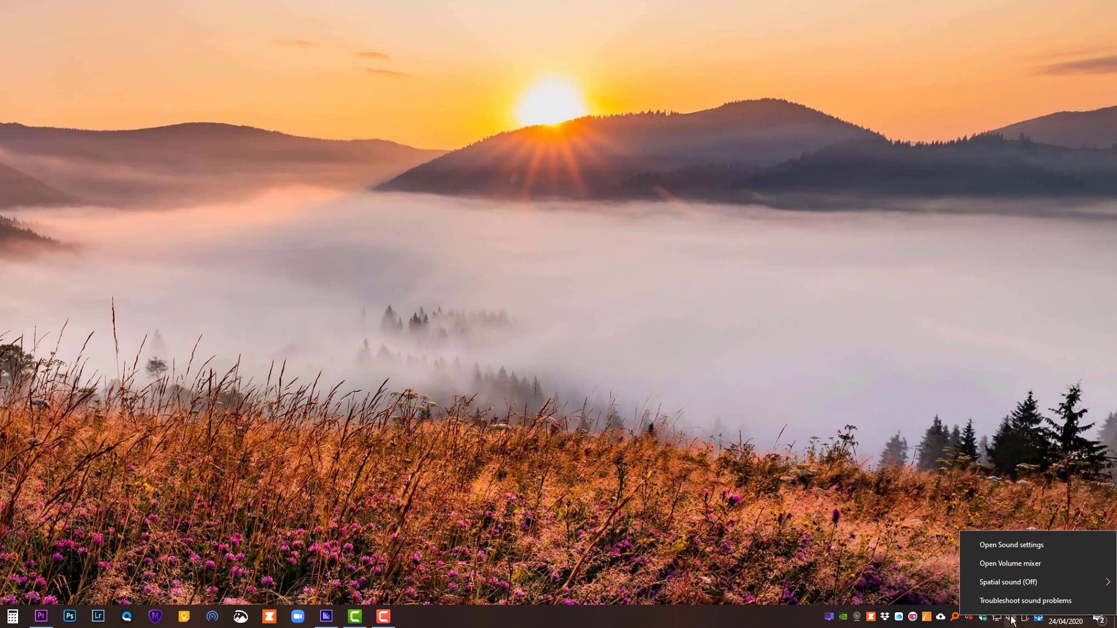
click(1011, 548)
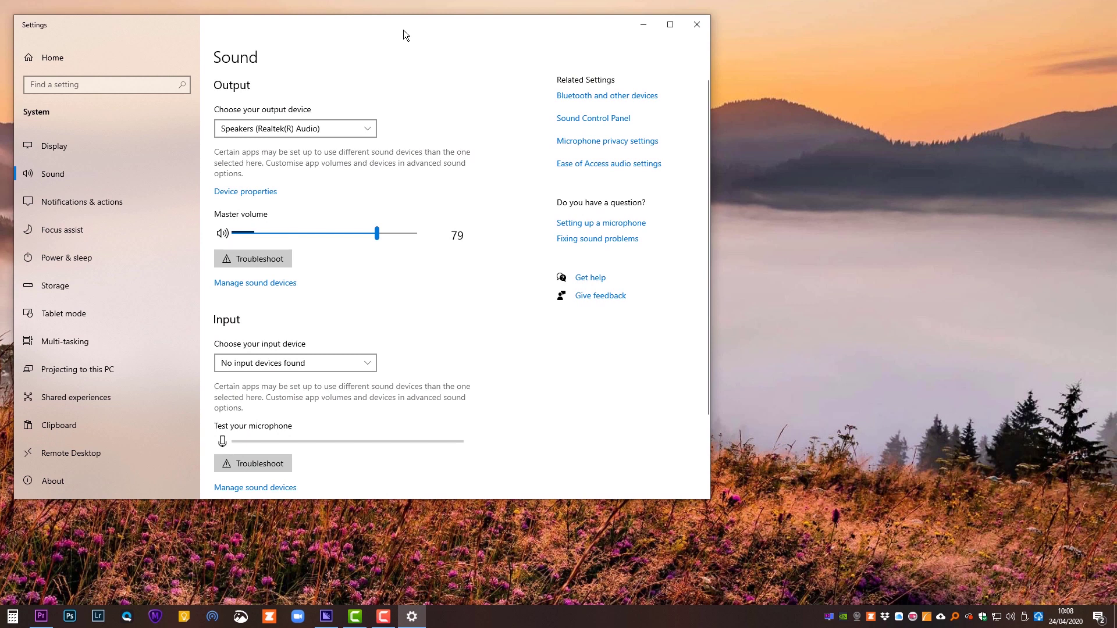
drag(403, 30, 521, 91)
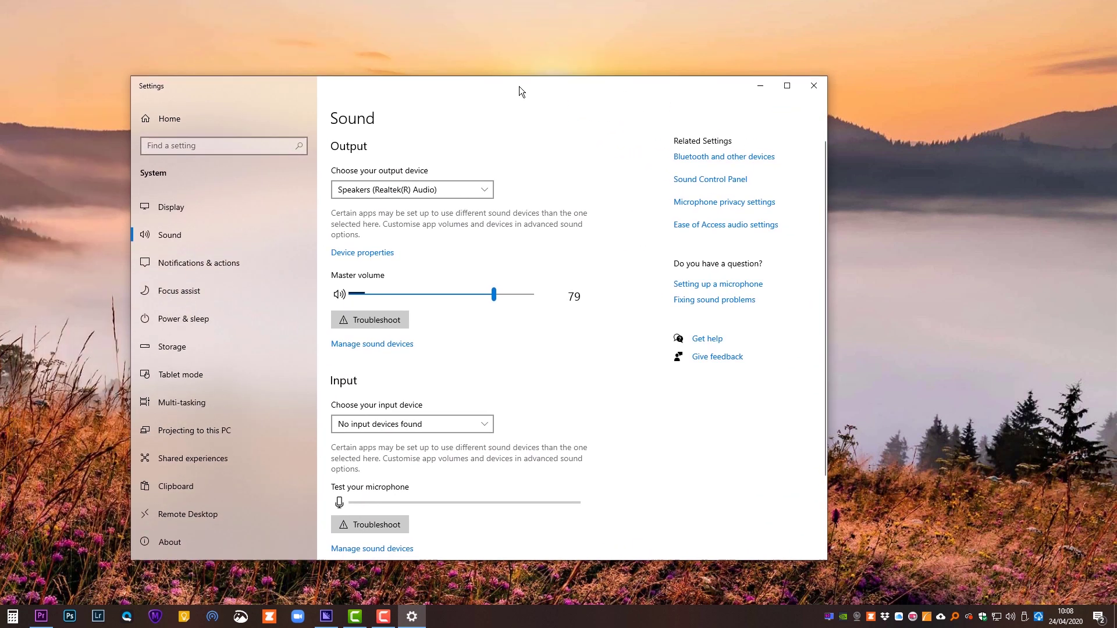
click(705, 181)
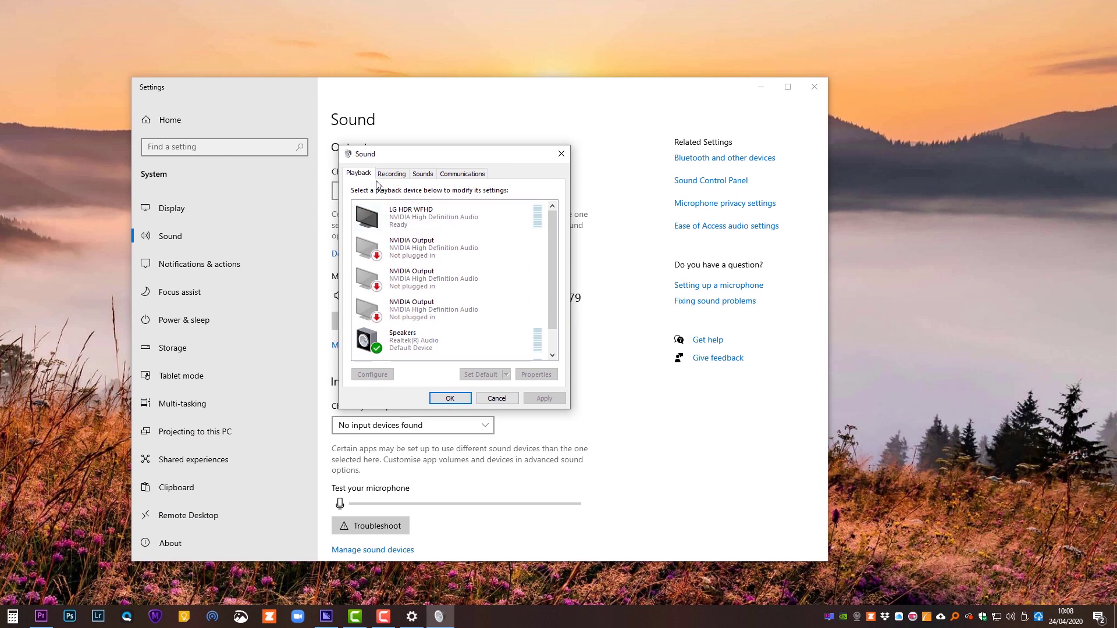
click(383, 173)
right_click(399, 284)
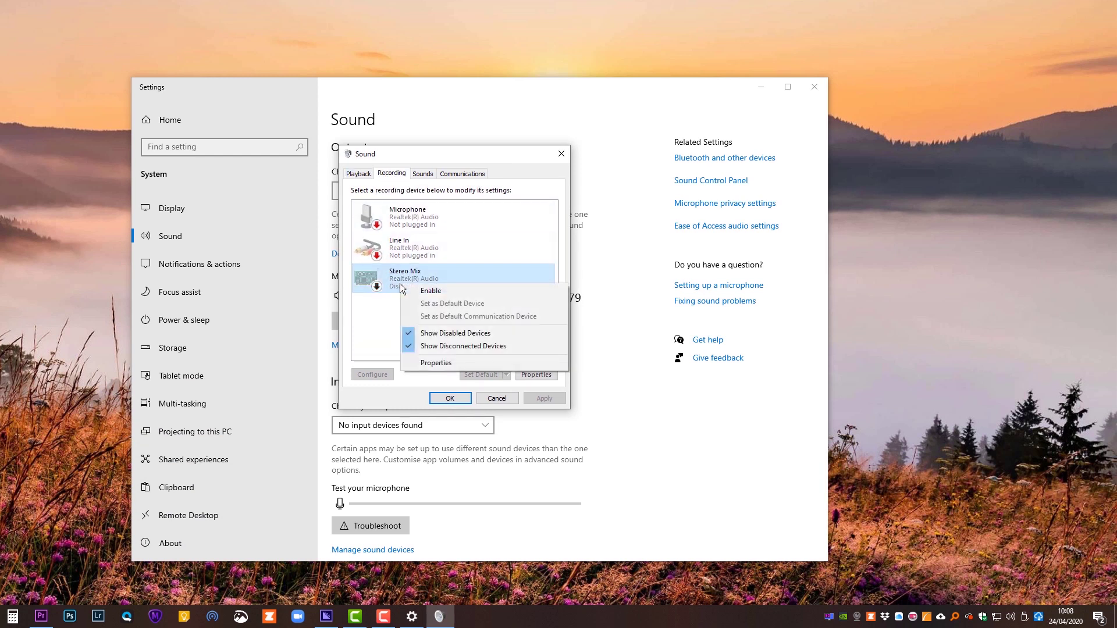
click(436, 289)
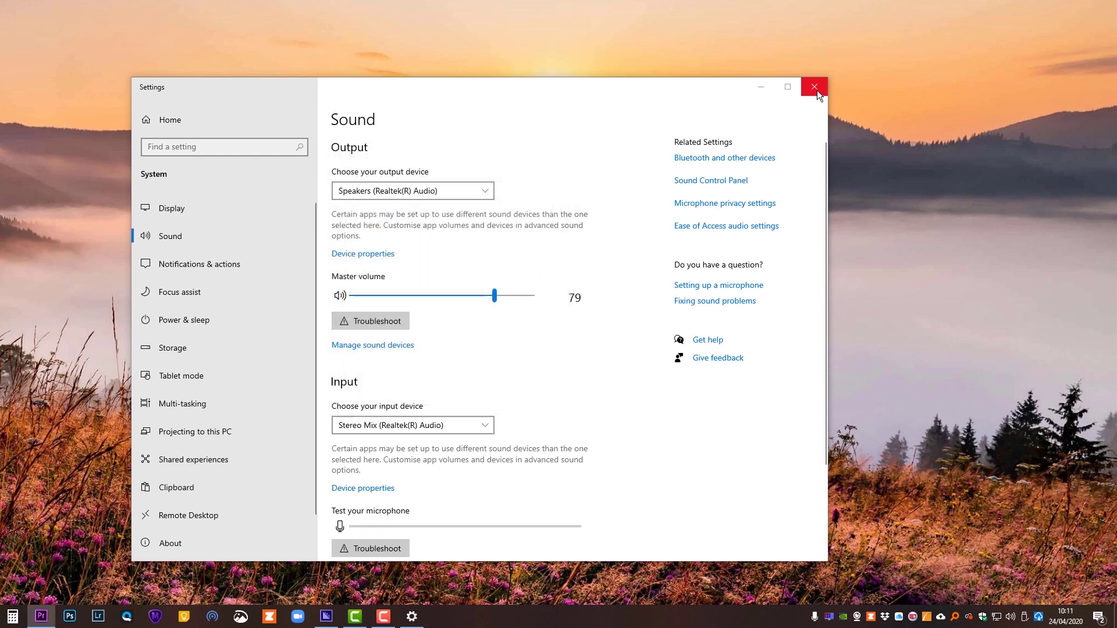
Route the iPhone's audio in iVCam to the Realtek Speakers
click(814, 87)
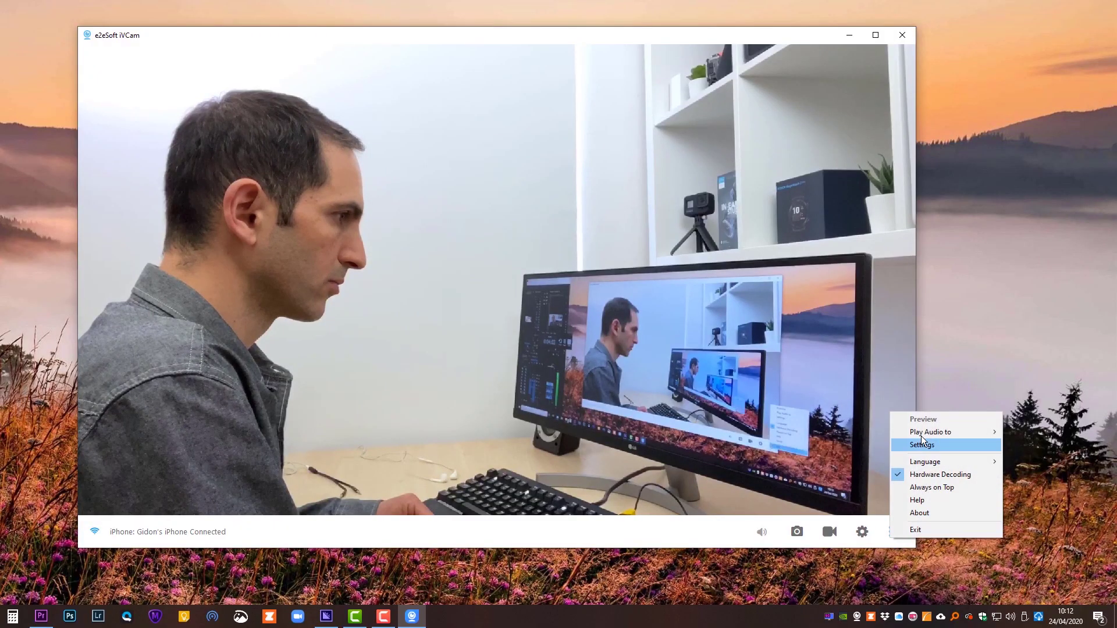
mouse_move(925, 438)
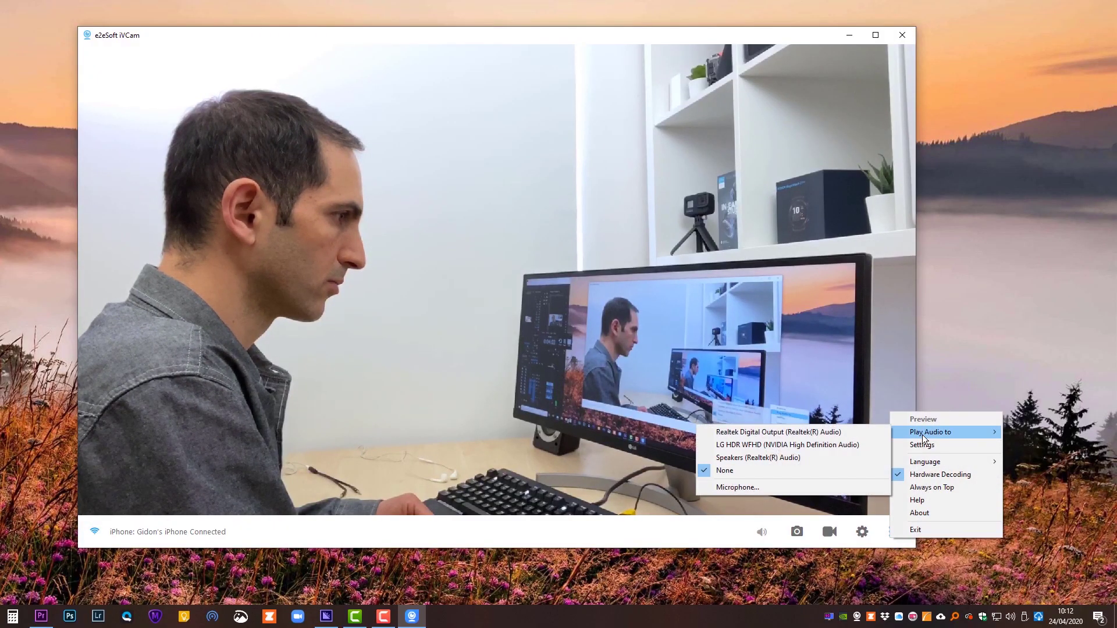
click(799, 457)
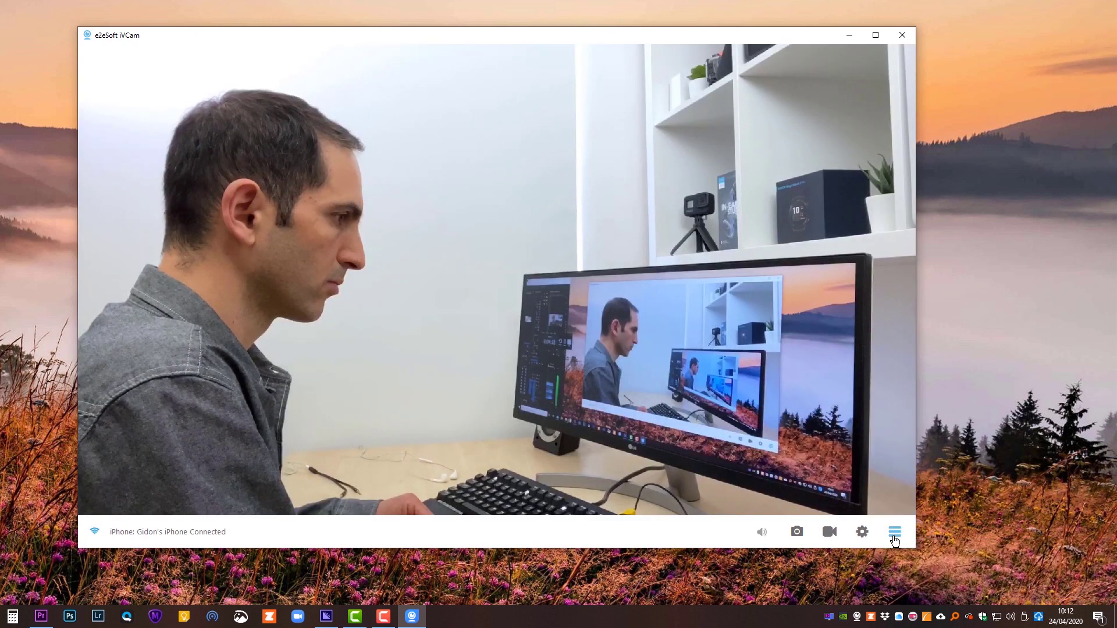
Tick Enable Audio in iVCam's settings and confirm with OK
click(894, 532)
click(926, 443)
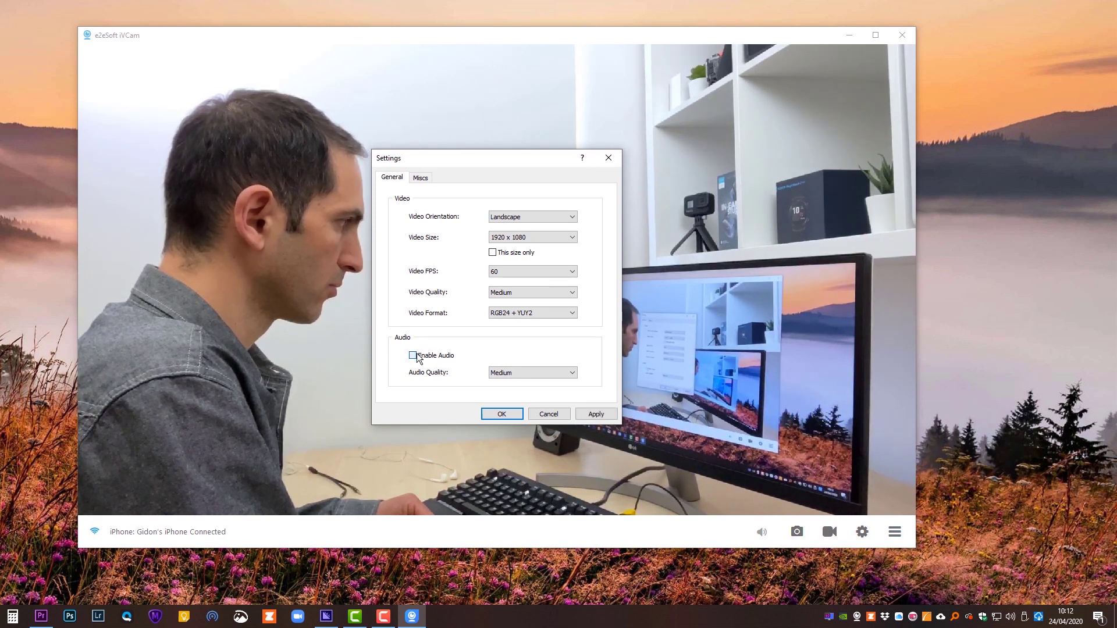
click(501, 413)
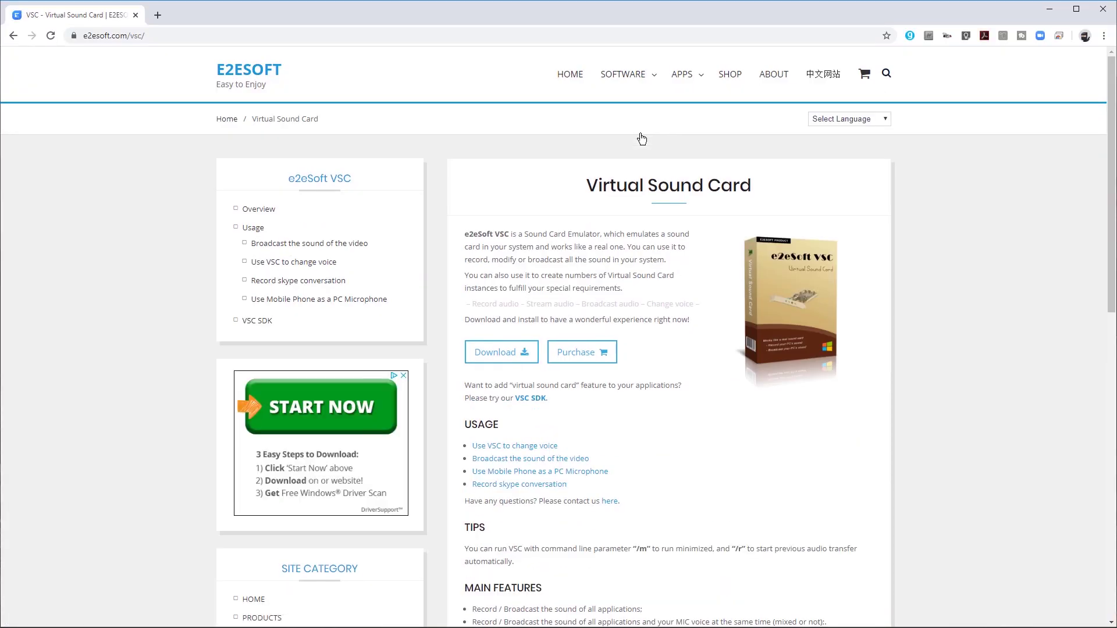
Install Virtual Sound Card 2.0 by accepting its licence and completing the setup wizard
scroll(642, 139, down, 5)
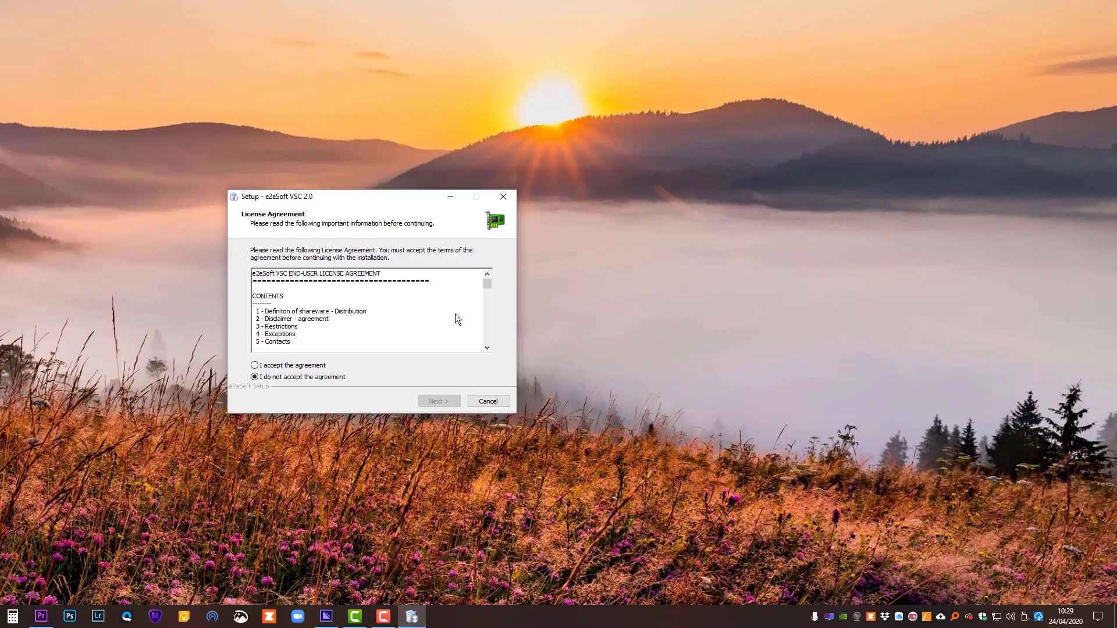
click(426, 399)
click(432, 399)
click(438, 401)
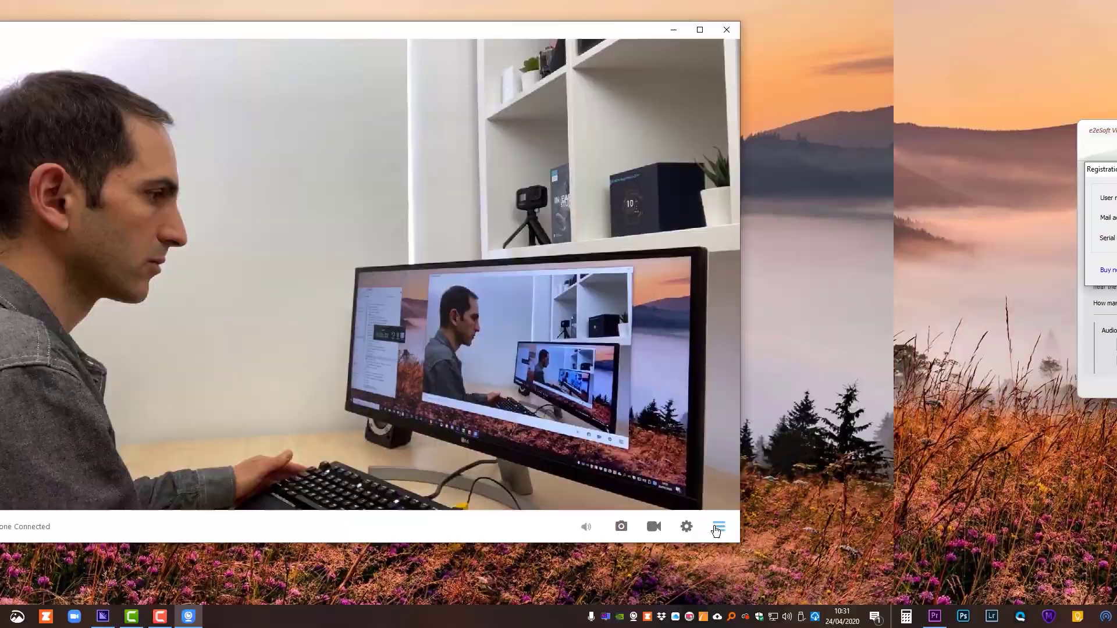
Route iVCam's audio to Speaker (e2eSoft VAudio) and start a Zoom meeting
click(717, 527)
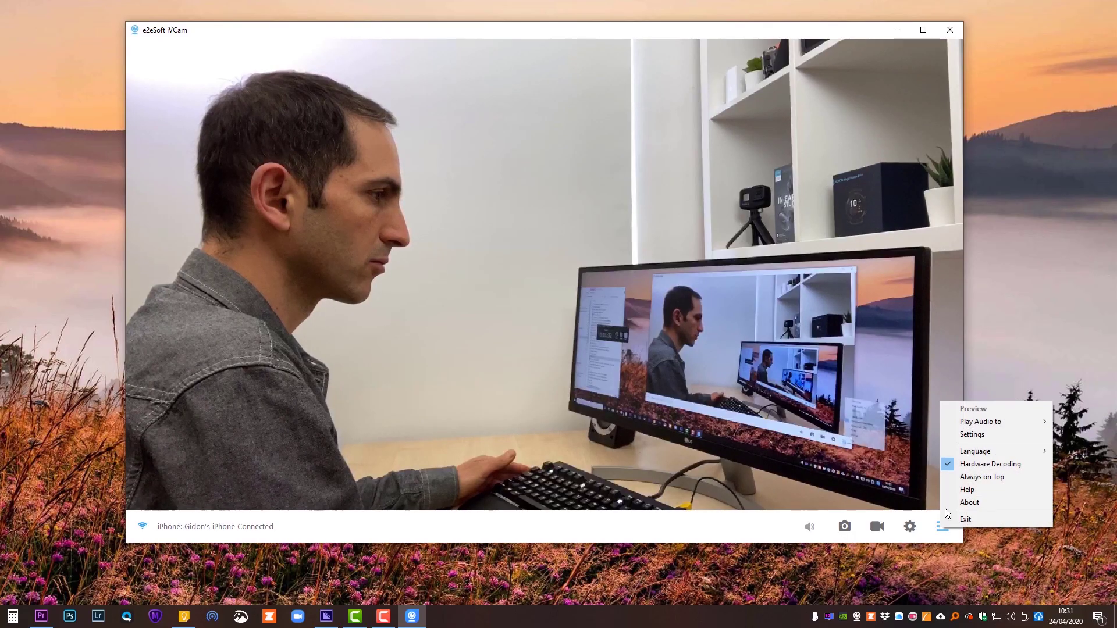
mouse_move(765, 422)
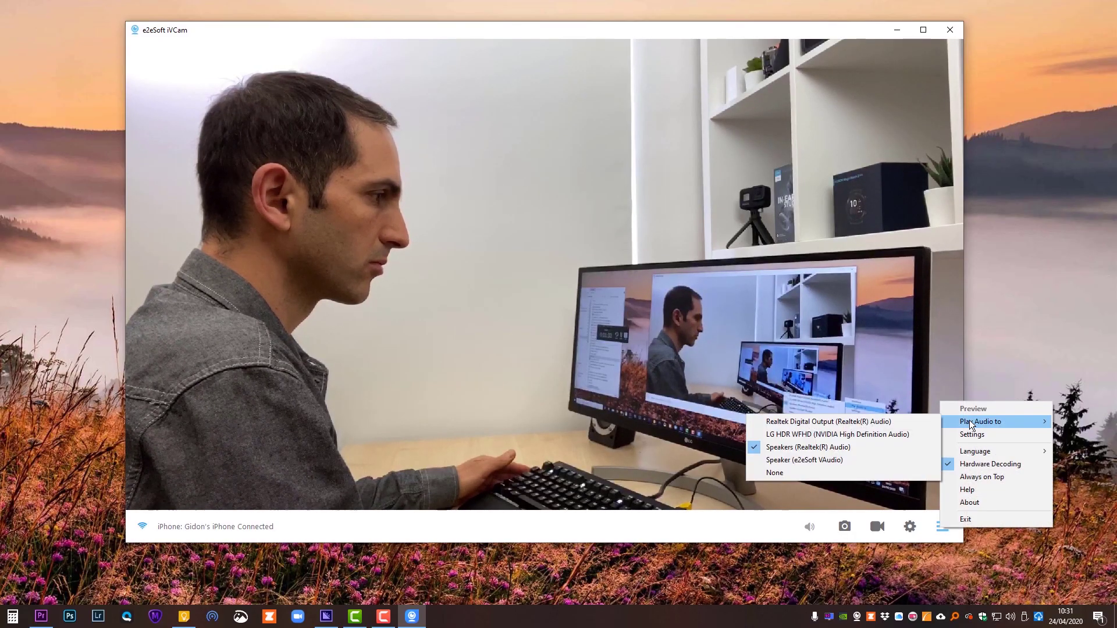
click(842, 460)
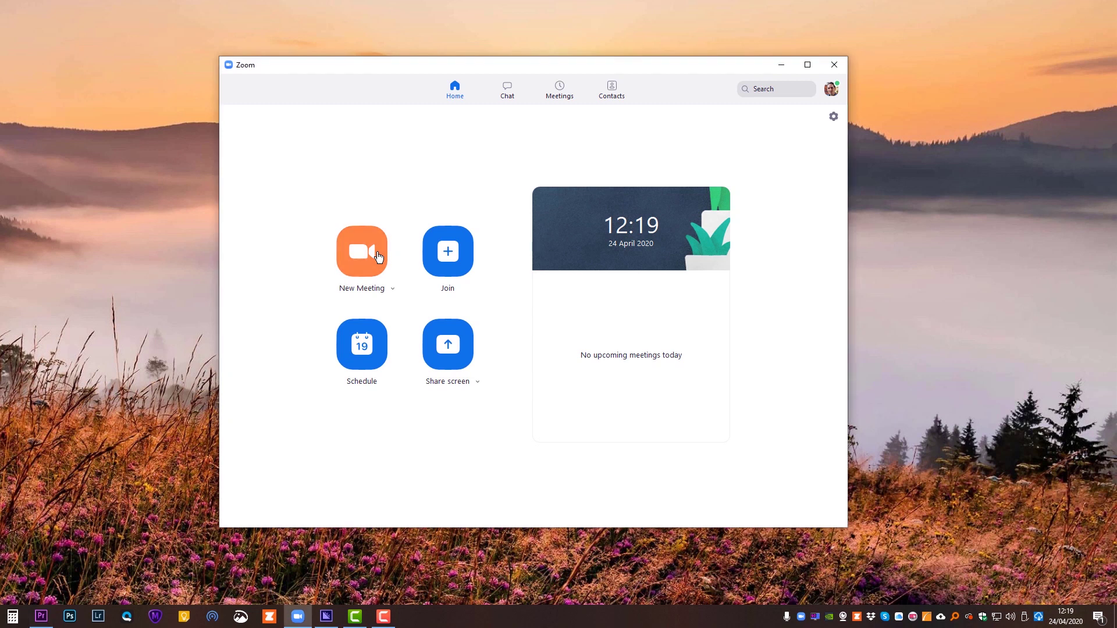
click(376, 250)
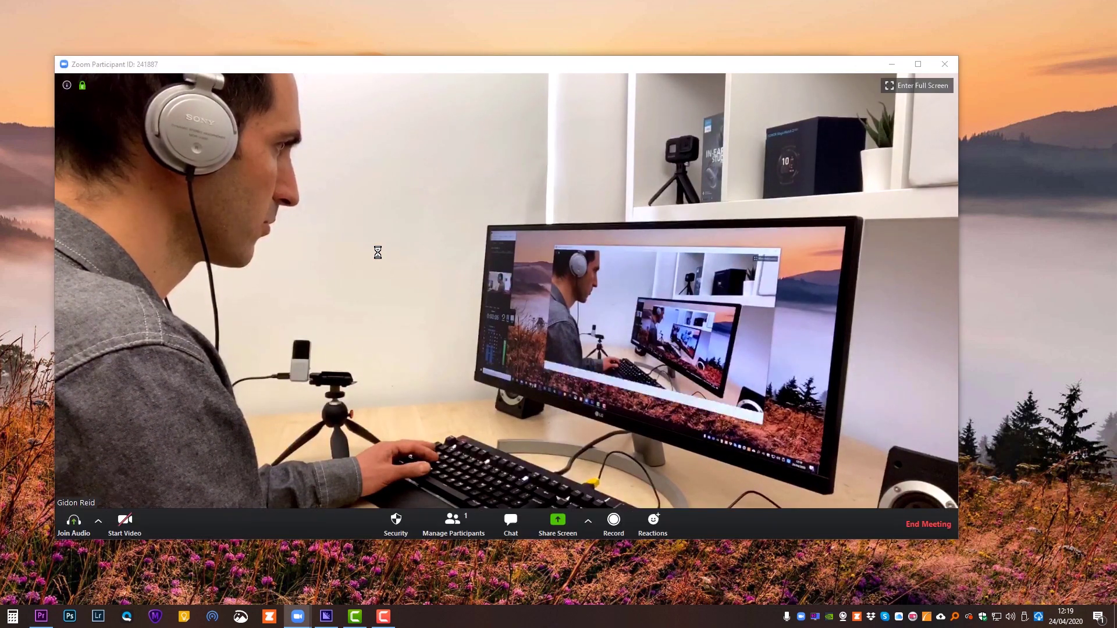
Run Zoom's audio test, settle on Microphone (e2eSoft VAudio), and join with computer audio
click(388, 300)
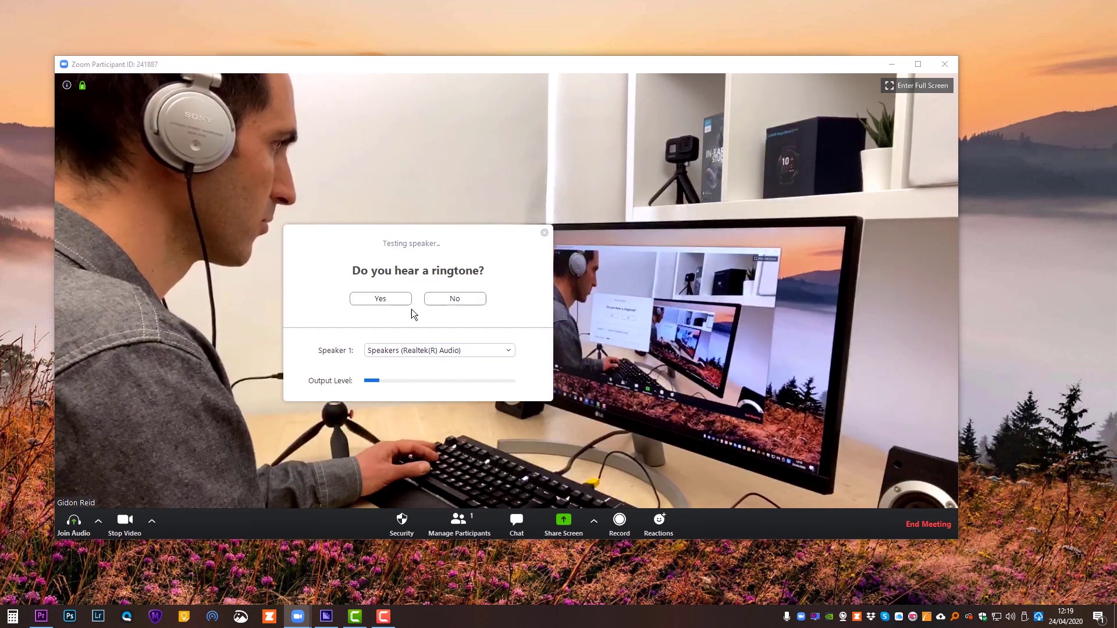
click(382, 298)
click(409, 351)
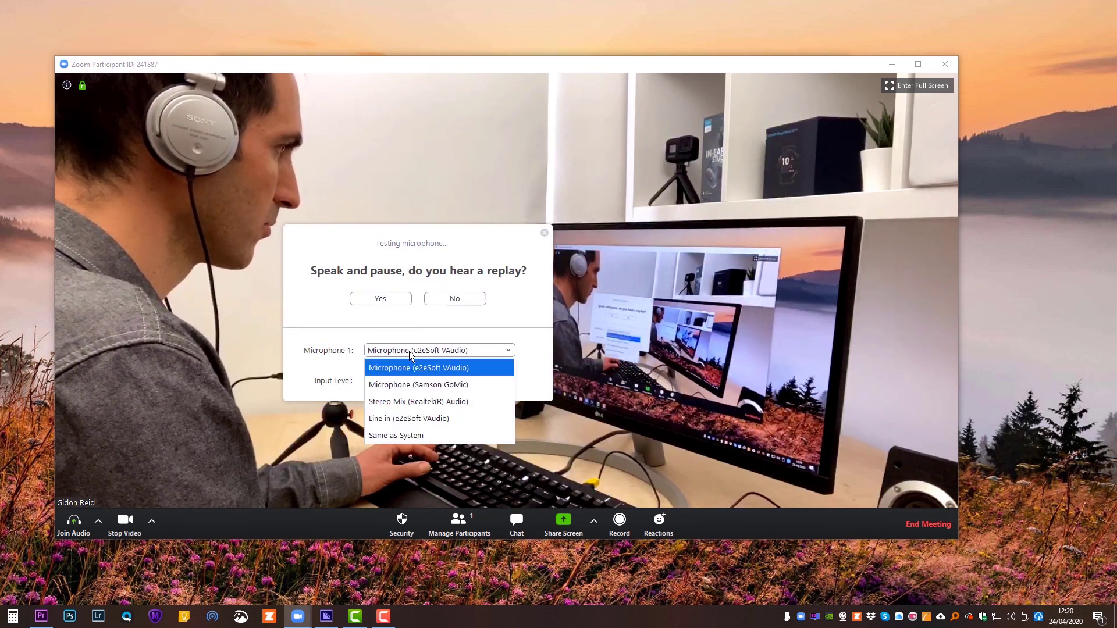
click(412, 382)
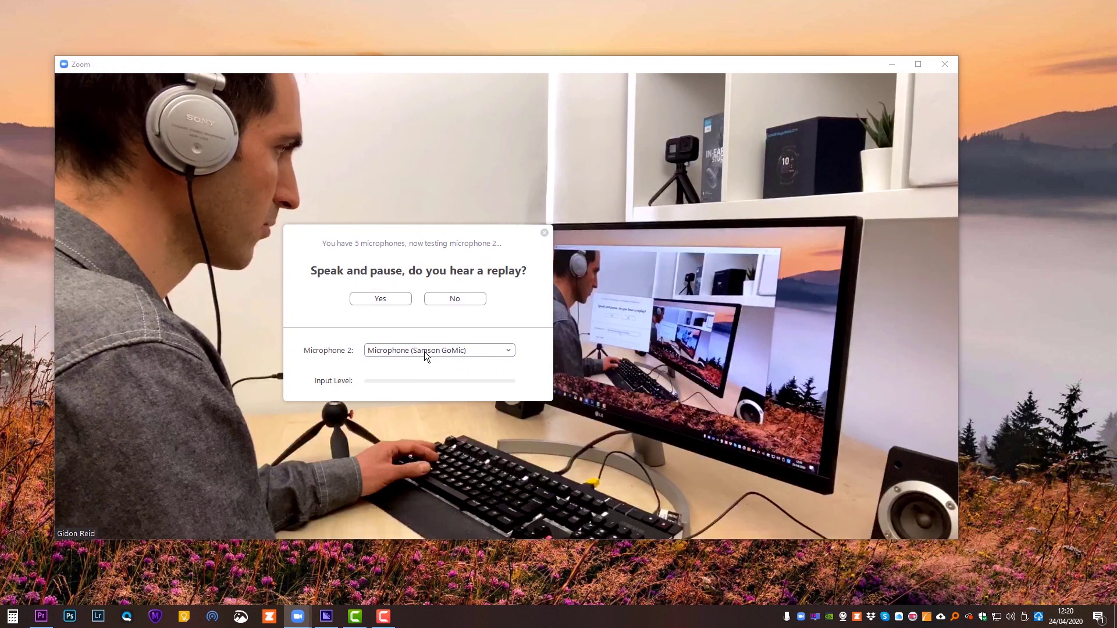
click(425, 351)
click(417, 400)
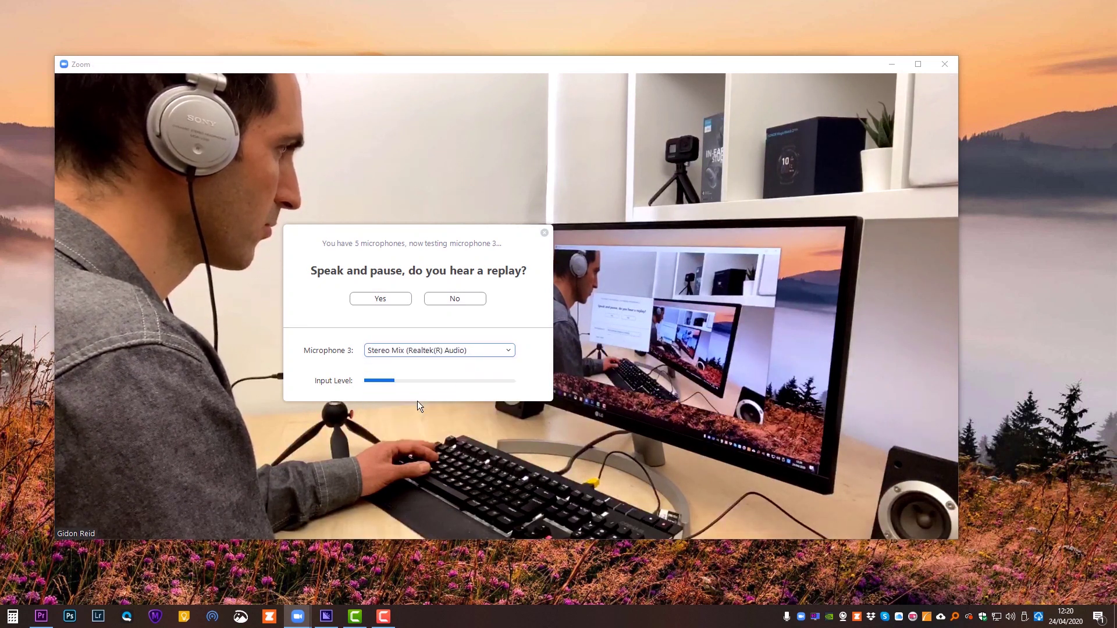
click(423, 350)
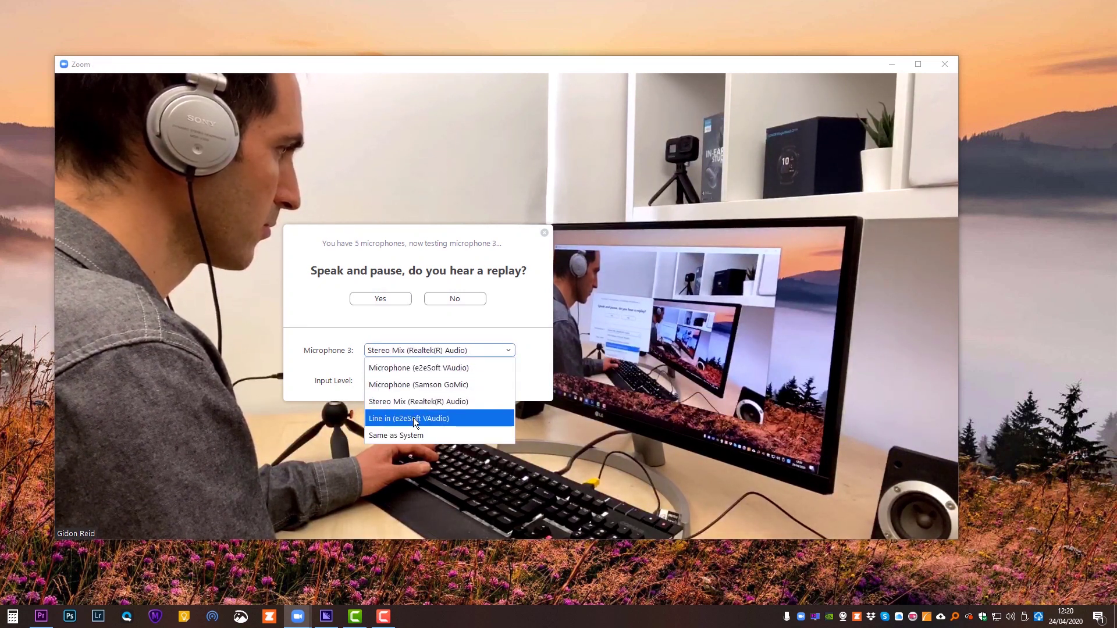
click(414, 369)
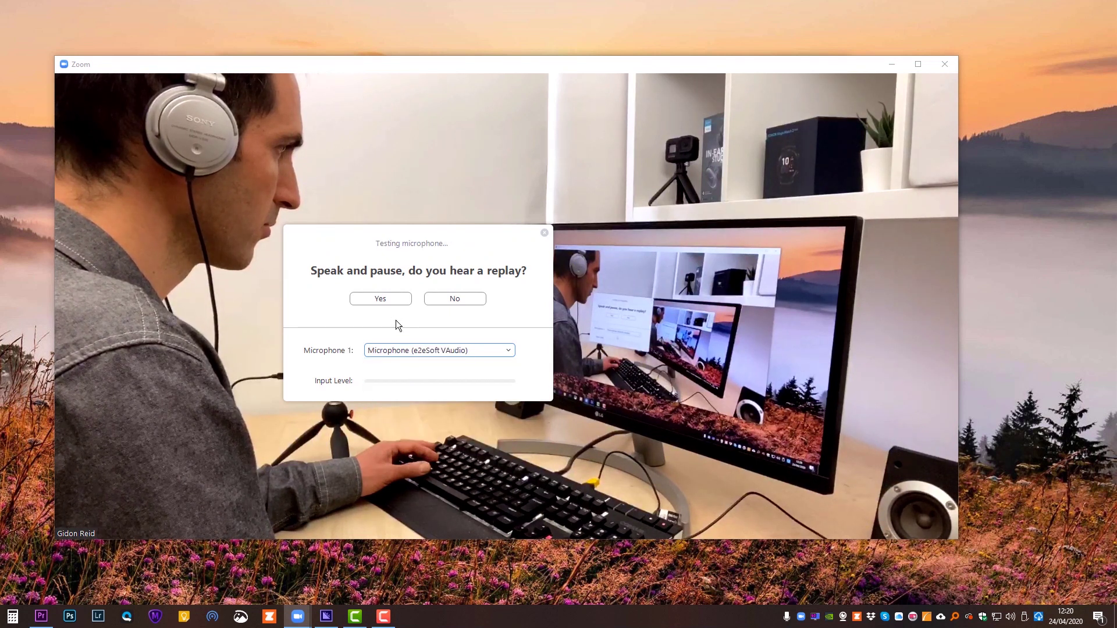
click(381, 300)
click(389, 356)
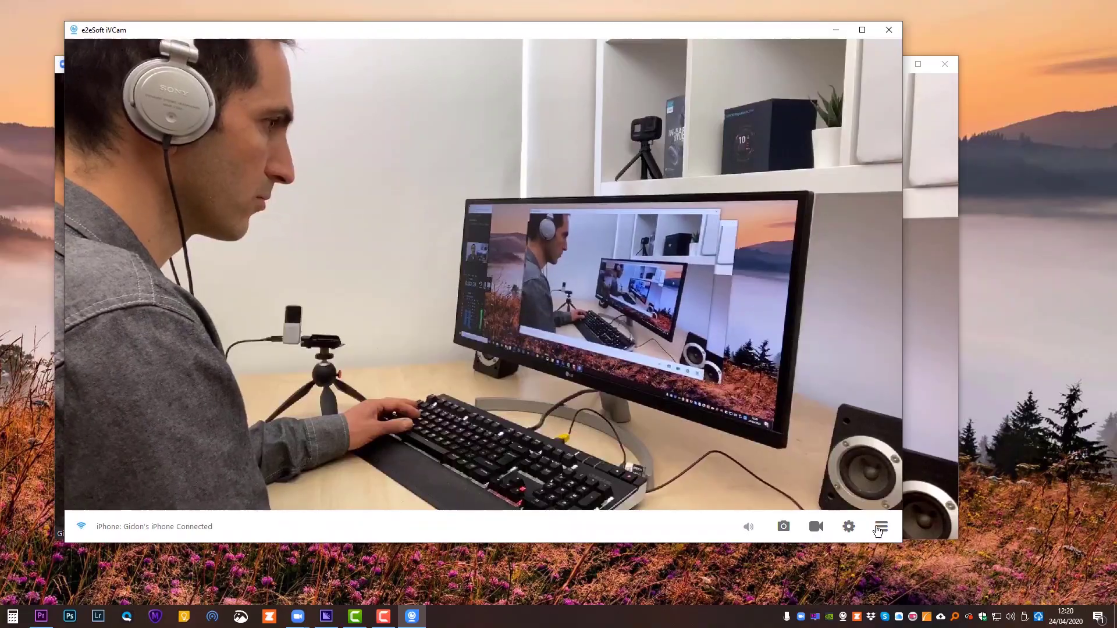
Lock iVCam's video size to 1920 x 1080 only in its Settings
click(880, 531)
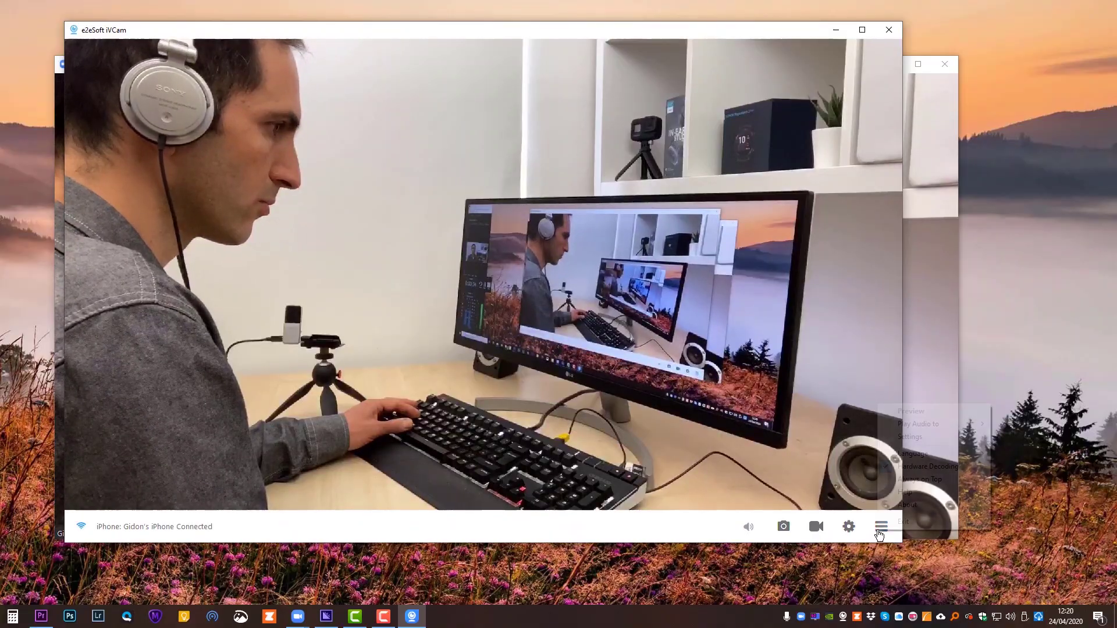
click(910, 438)
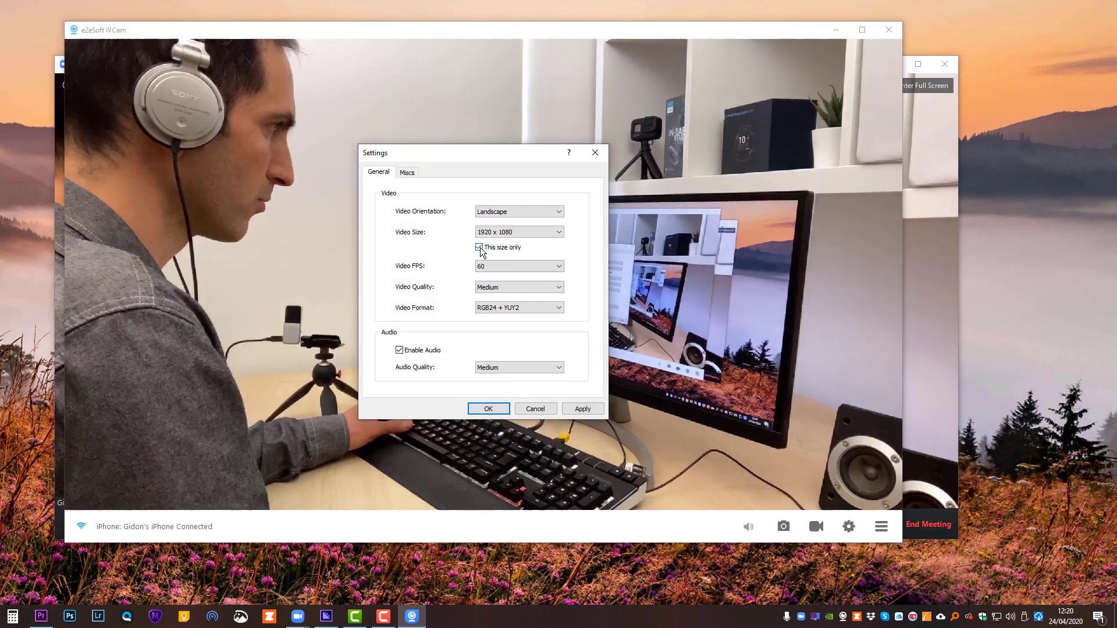
click(488, 408)
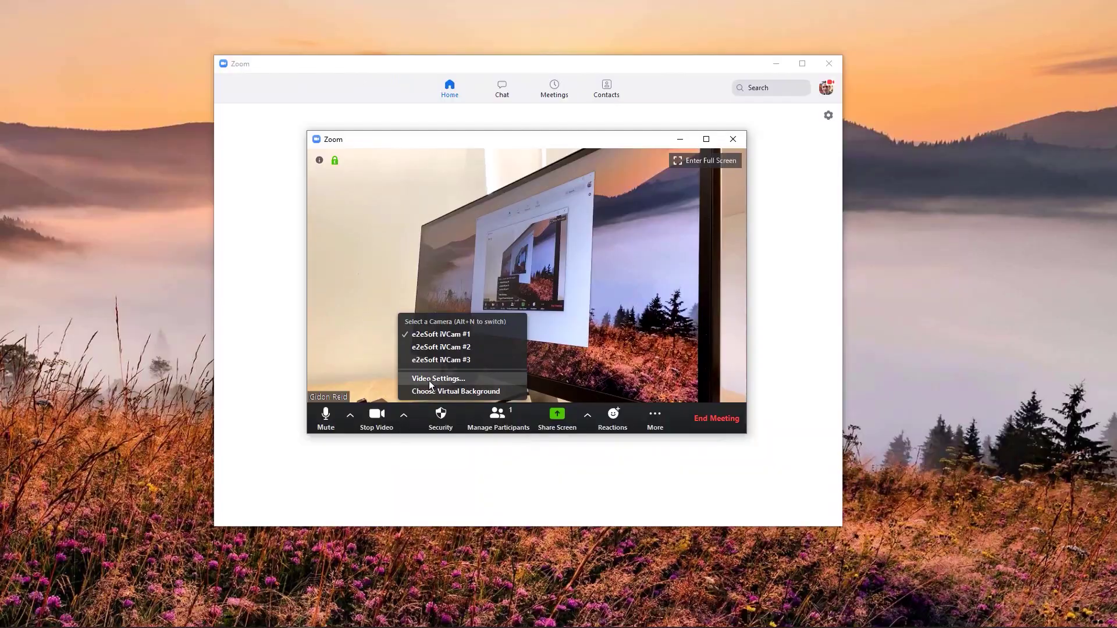
Enable HD under My Video in Zoom's Video Settings for e2eSoft iVCam #1
click(431, 379)
drag(361, 134, 497, 114)
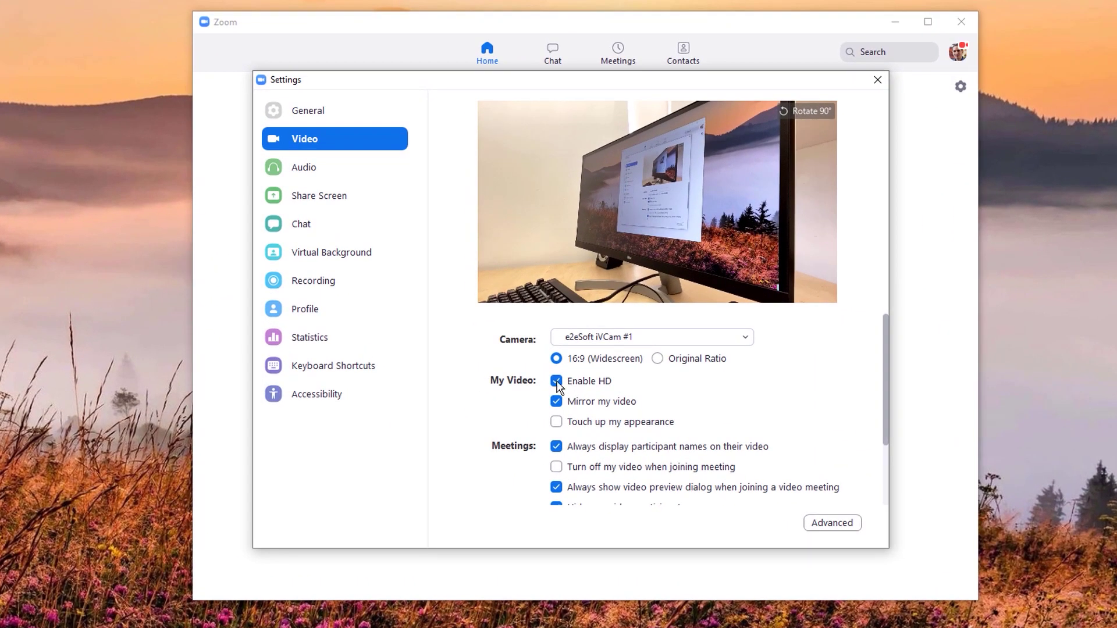
click(557, 383)
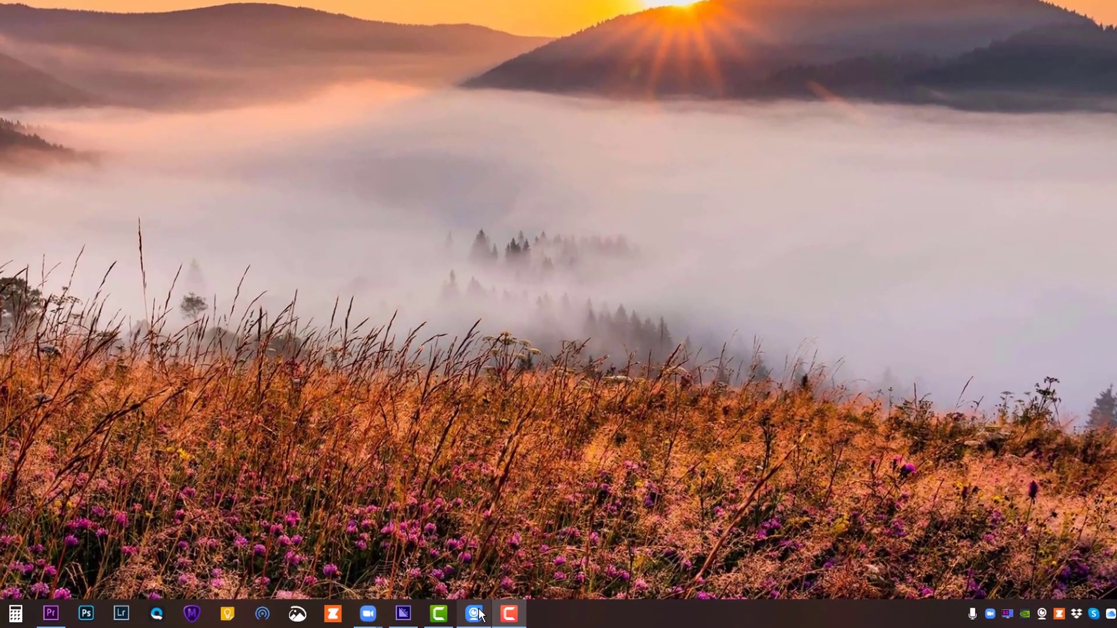
Bring up the iVCam camera feed window, then open the iVCam program folder
click(480, 614)
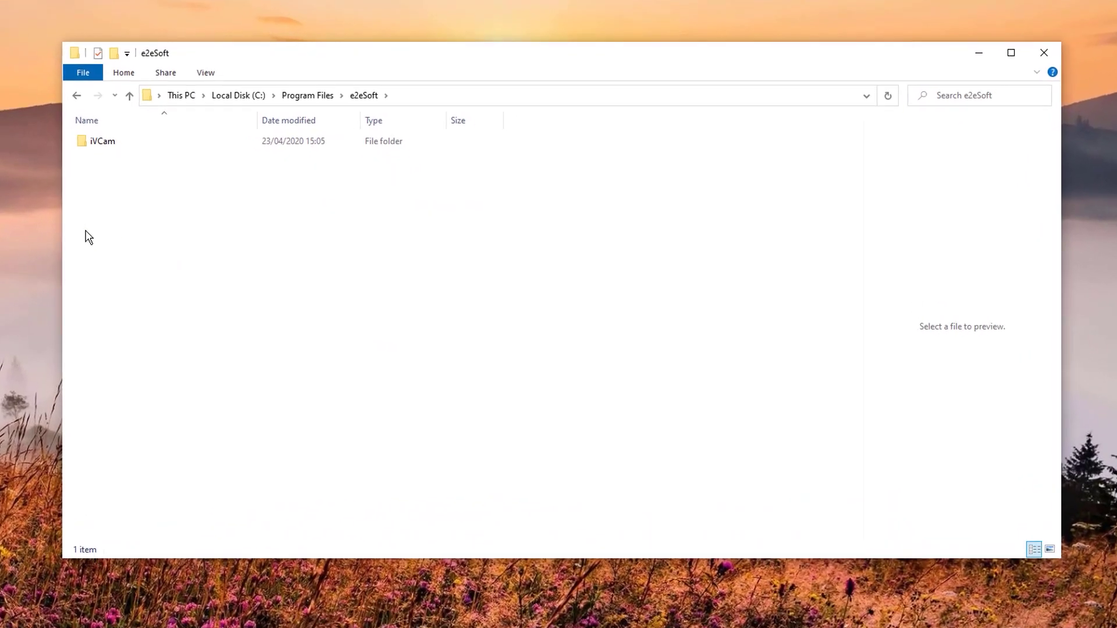
double_click(87, 141)
Run the driver_install batch file in C:\Program Files\e2eSoft\iVCam
click(96, 247)
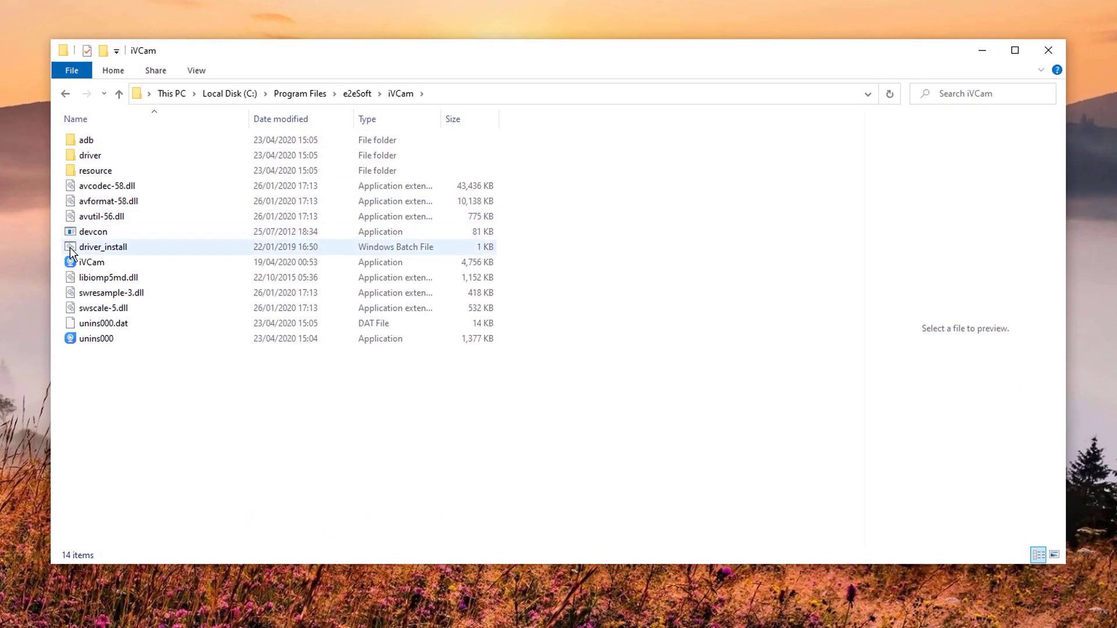